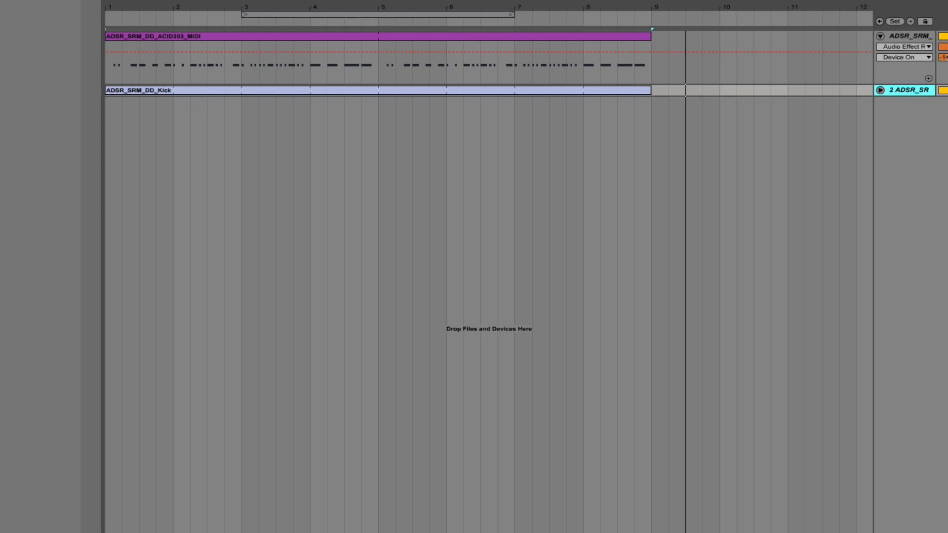
# Step: Place the ADSR_SRM_DD_ACID303_MIDI clip on a new MIDI track from bar 1 to bar 9 and load Serum on that track
pyautogui.moveTo(378, 116); pyautogui.dragTo(114, 112)
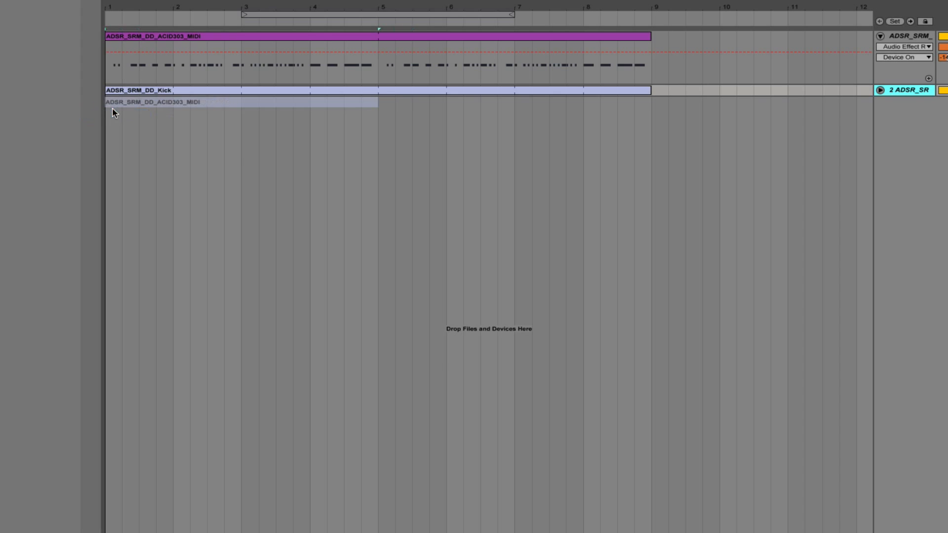
pyautogui.moveTo(373, 106); pyautogui.dragTo(654, 125)
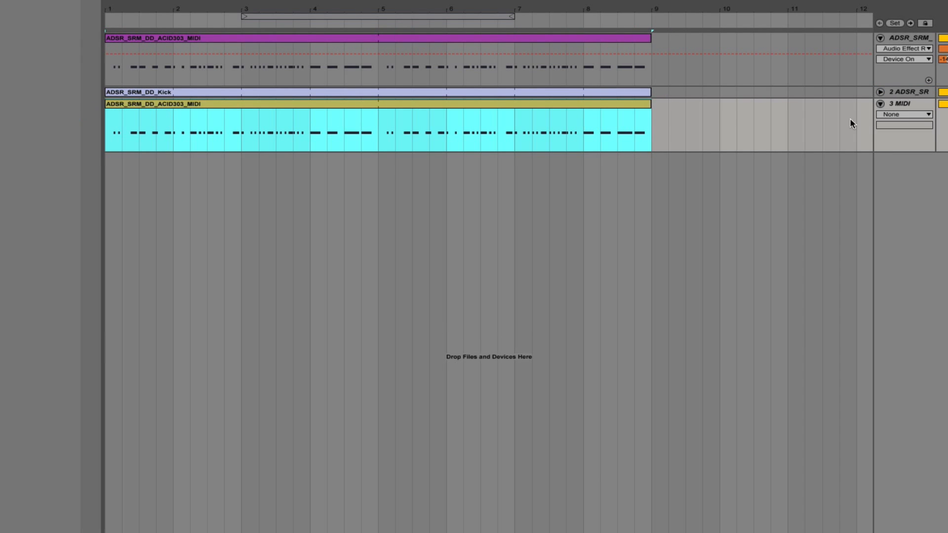
pyautogui.click(95, 1)
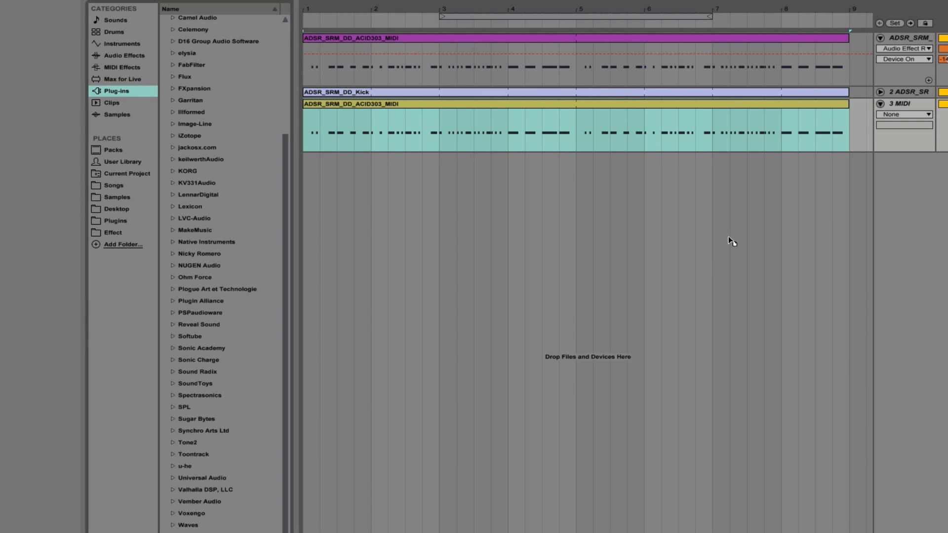
pyautogui.moveTo(728, 237); pyautogui.dragTo(907, 104)
pyautogui.click(96, 1)
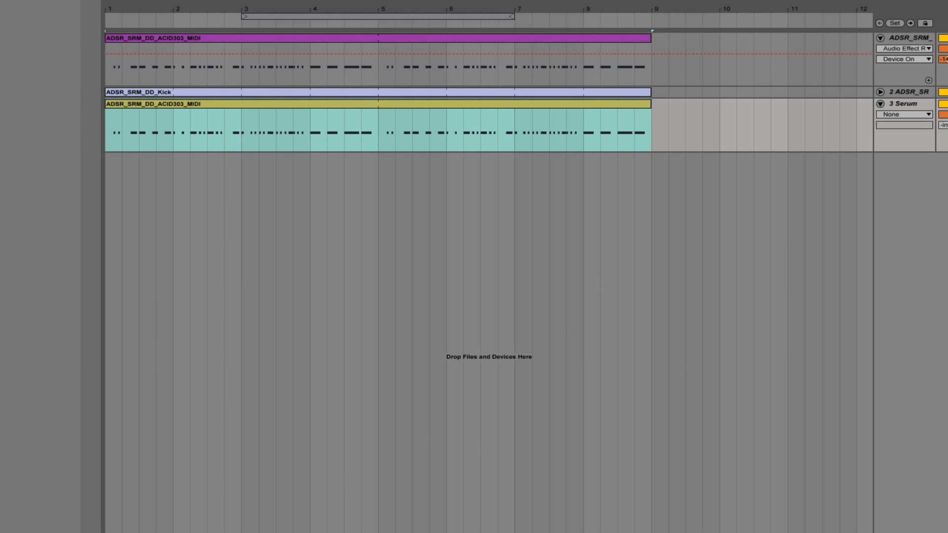
pyautogui.moveTo(945, 113); pyautogui.dragTo(381, 59)
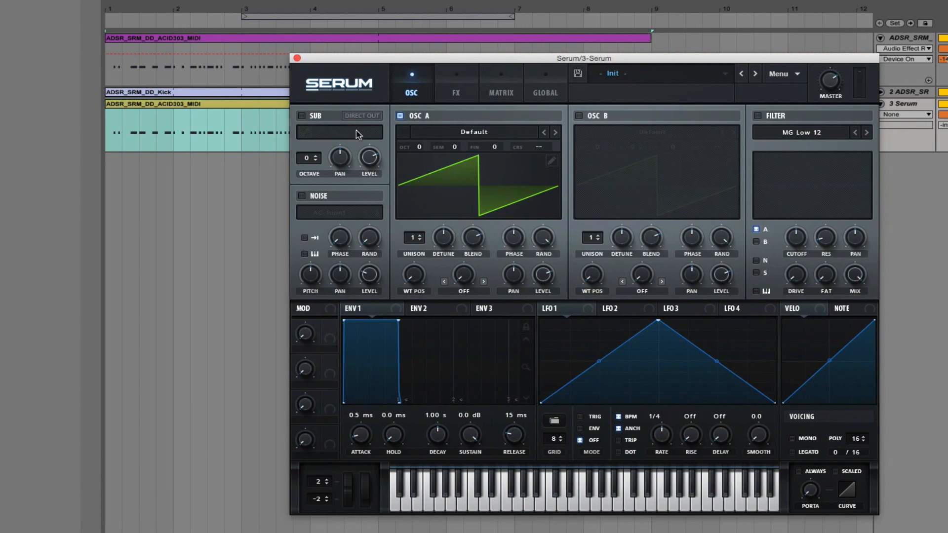
# Step: Load the Acid wavetable from the Analog group into oscillator A and sweep its wavetable position
pyautogui.click(462, 130)
pyautogui.moveTo(462, 143)
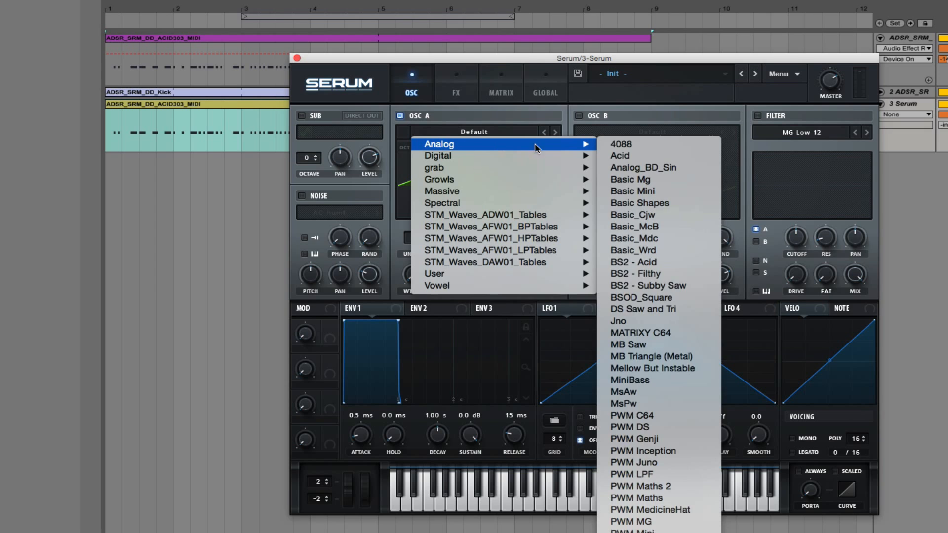
pyautogui.click(620, 156)
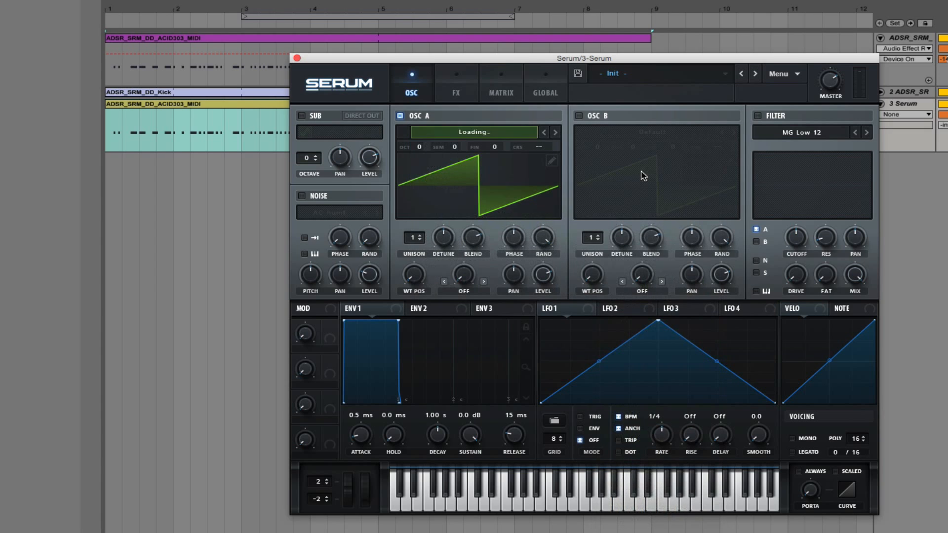
pyautogui.moveTo(417, 280)
pyautogui.moveTo(417, 281); pyautogui.dragTo(413, 205)
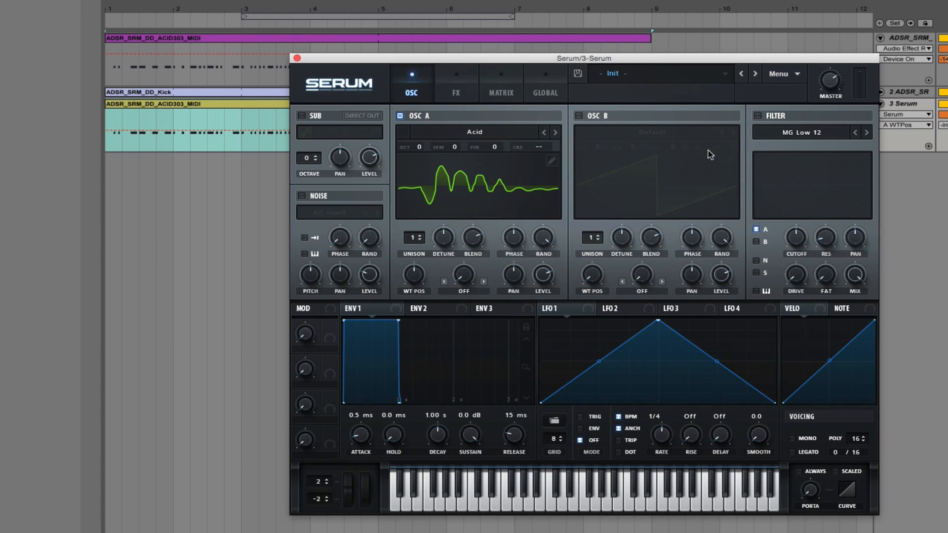
# Step: Turn on oscillator B and load the ADSR_SRM_DD_ACID303_WT wavetable file into it
pyautogui.click(579, 116)
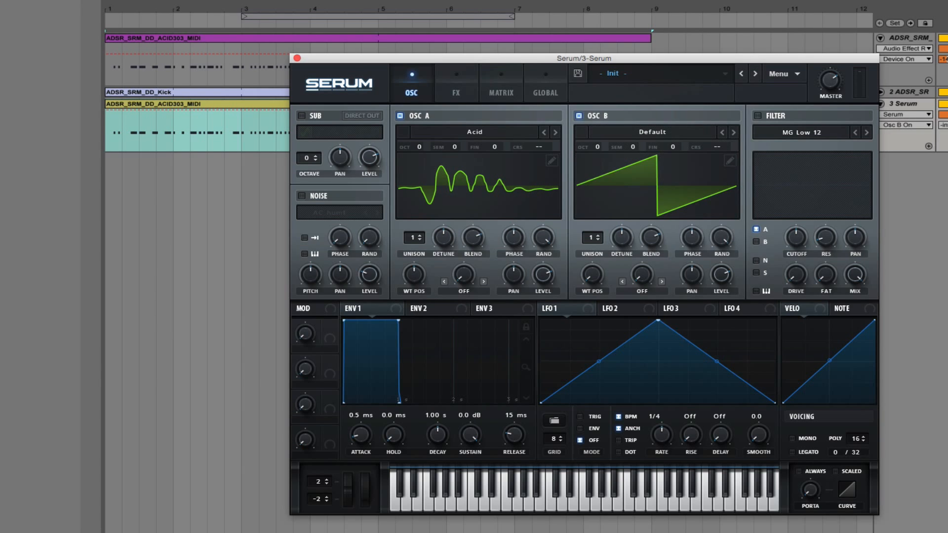
pyautogui.press('super+alt+p')
pyautogui.press('super+alt+p')
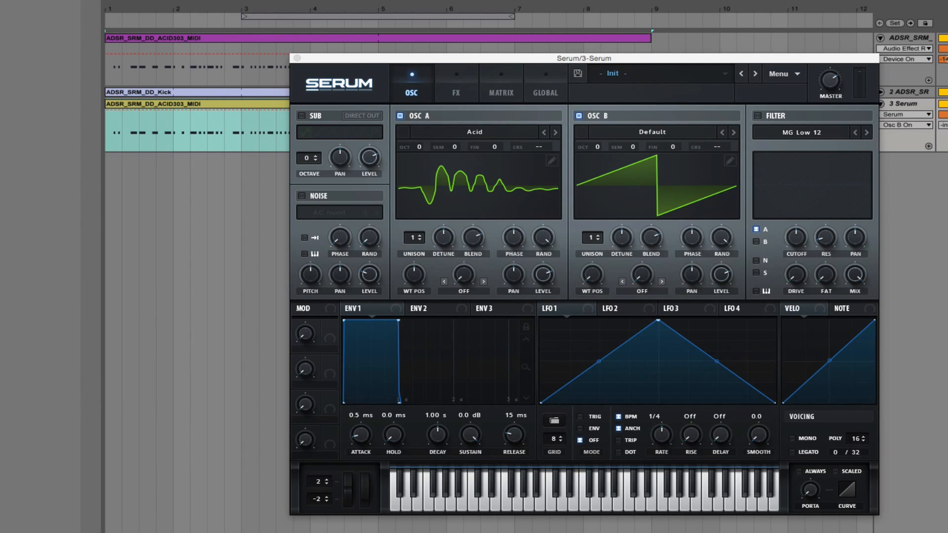
pyautogui.moveTo(654, 228); pyautogui.dragTo(724, 212)
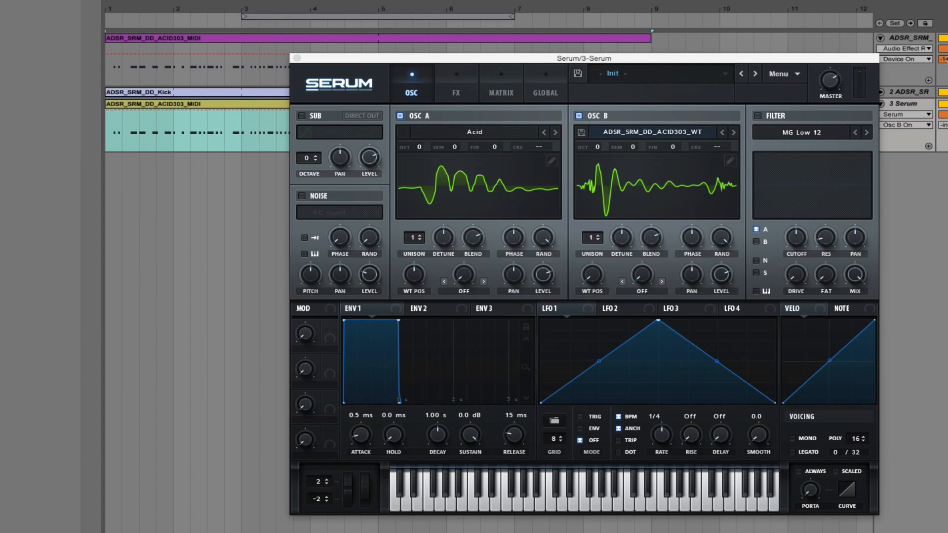
# Step: Set Envelope 2 to 0.0 ms attack, 91 ms decay and 0% sustain, and assign it to both oscillators' wavetable position
pyautogui.click(419, 310)
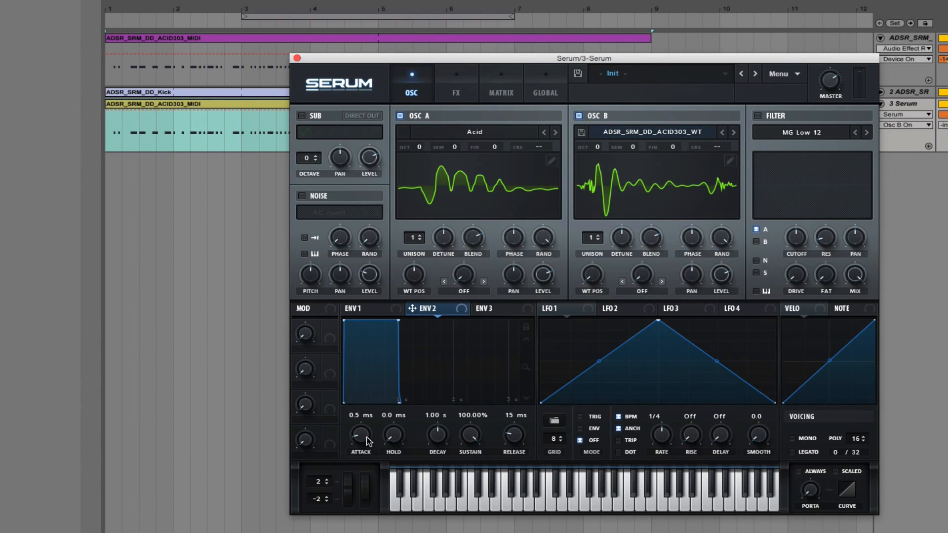
pyautogui.moveTo(367, 441); pyautogui.dragTo(362, 482)
pyautogui.moveTo(443, 429); pyautogui.dragTo(506, 487)
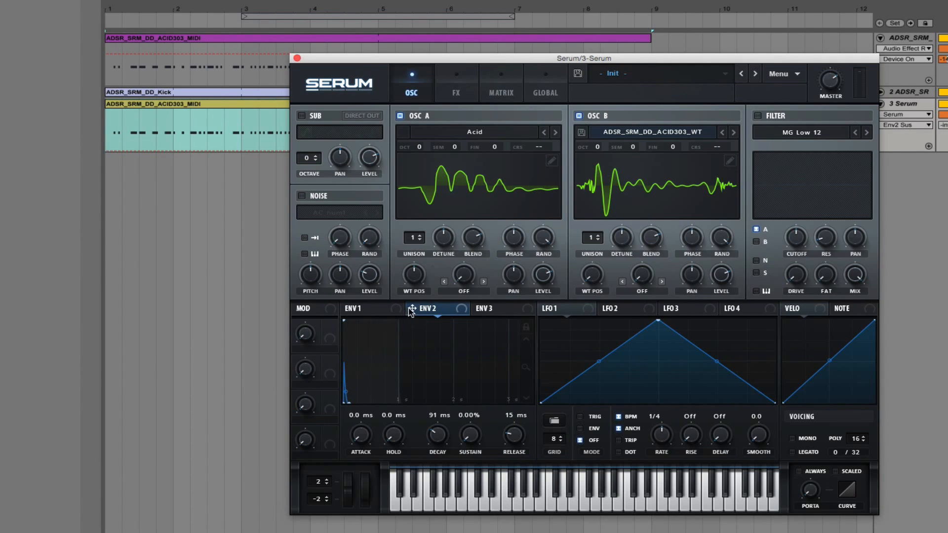
pyautogui.moveTo(412, 308); pyautogui.dragTo(413, 275)
pyautogui.moveTo(411, 307); pyautogui.dragTo(578, 296)
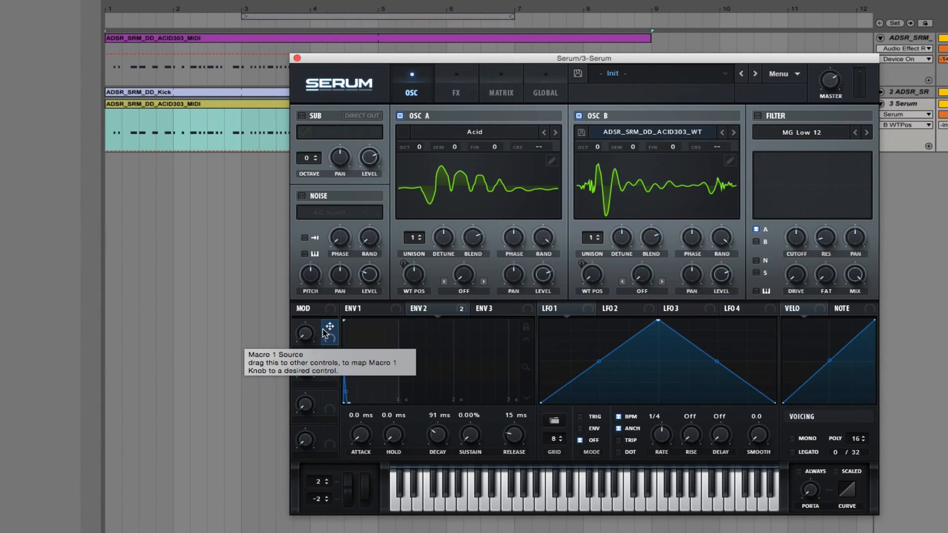
# Step: Turn on the filter and set its type to French LP from the Misc group
pyautogui.click(757, 116)
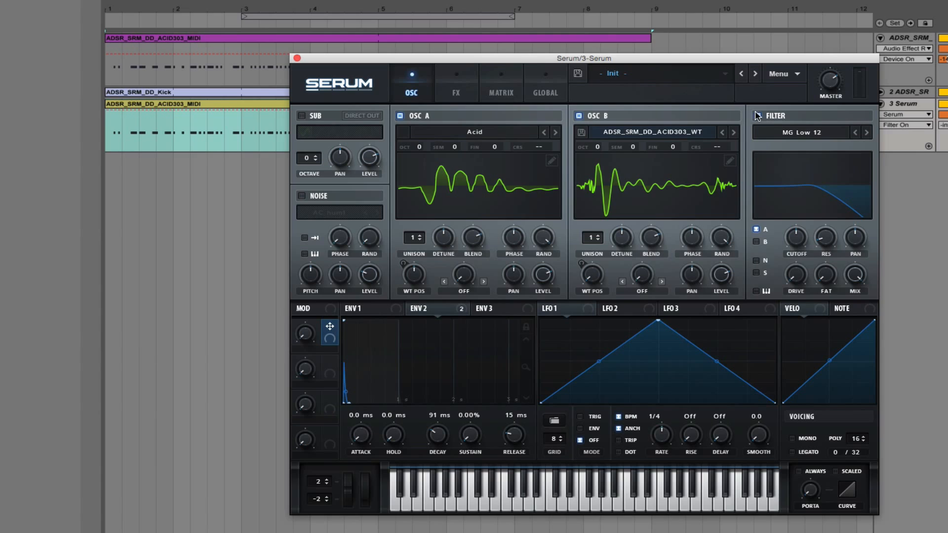
pyautogui.click(825, 132)
pyautogui.moveTo(816, 180)
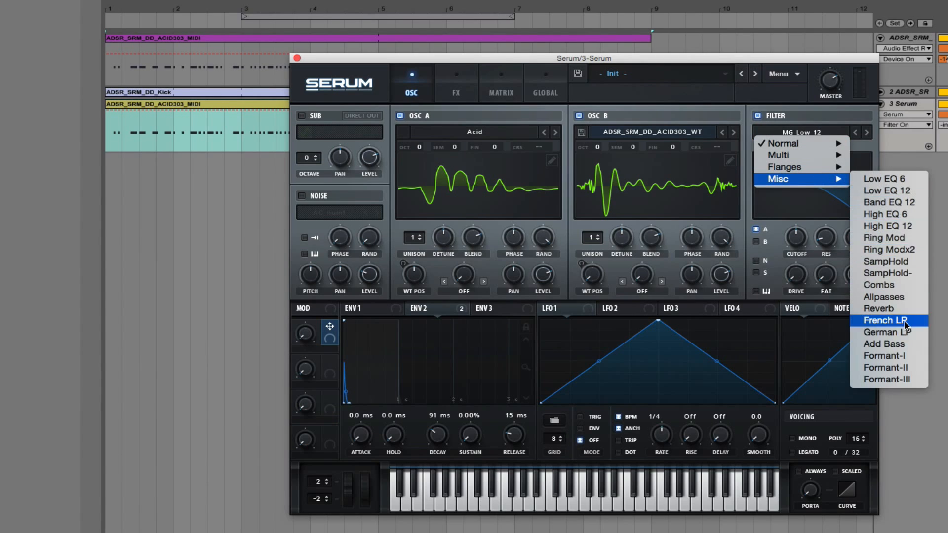
pyautogui.click(884, 320)
# Step: Route oscillator B through the filter and raise the cutoff to near its maximum
pyautogui.click(756, 242)
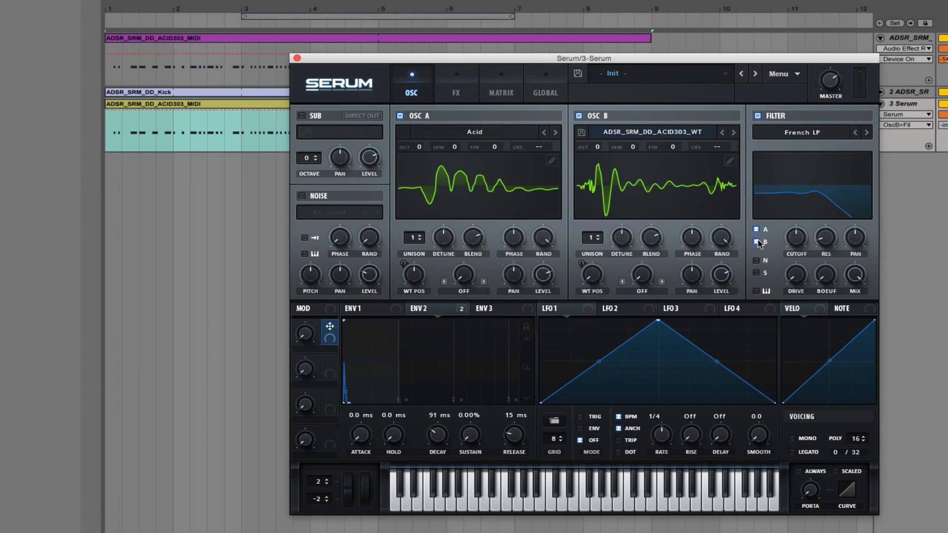
pyautogui.click(796, 244)
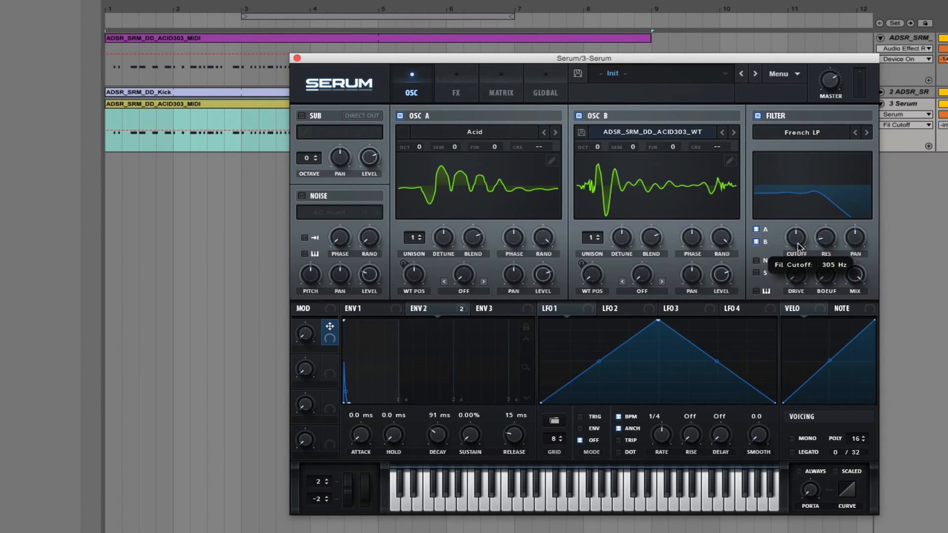
pyautogui.moveTo(798, 247); pyautogui.dragTo(802, 118)
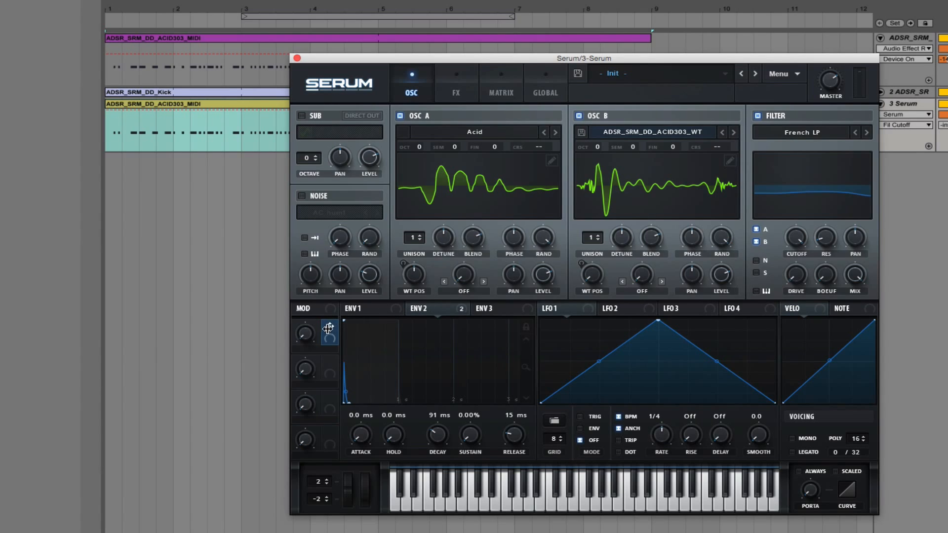
# Step: Assign Macro 1 to the filter drive and make it the auxiliary source of the Env 2 to A WTPos modulation
pyautogui.moveTo(331, 326); pyautogui.dragTo(783, 312)
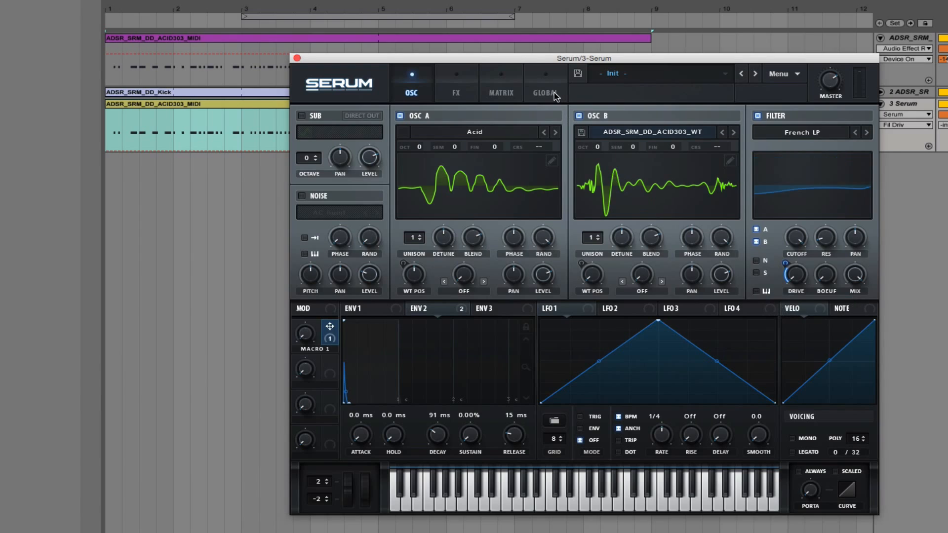
pyautogui.click(518, 93)
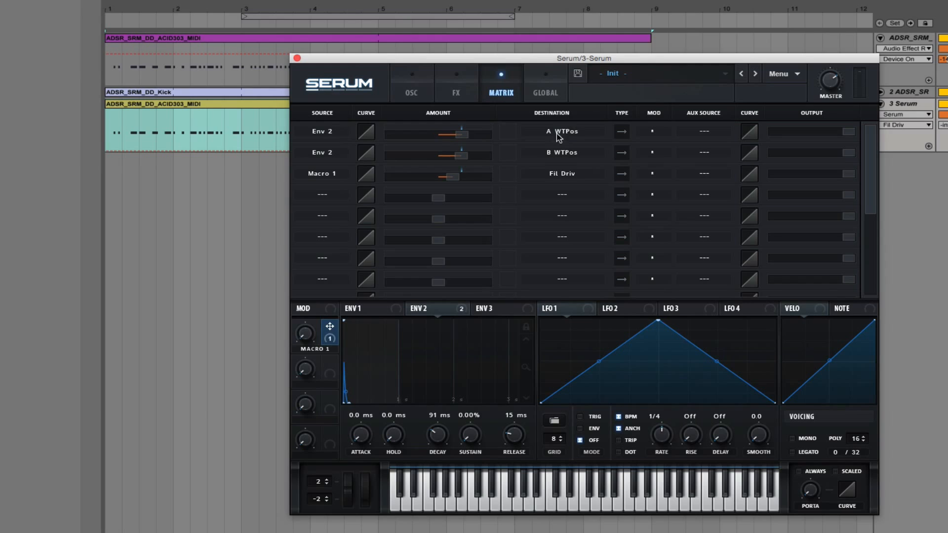
pyautogui.click(703, 131)
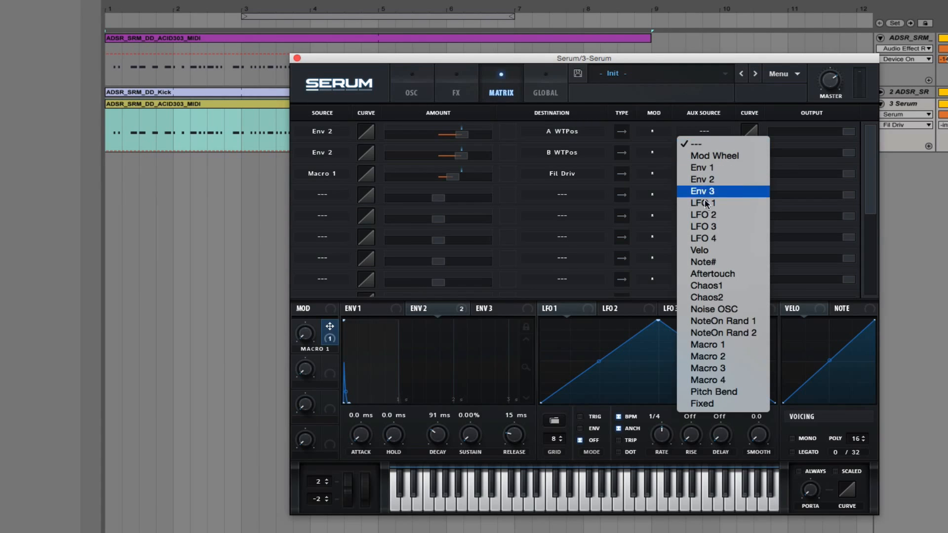
pyautogui.click(718, 344)
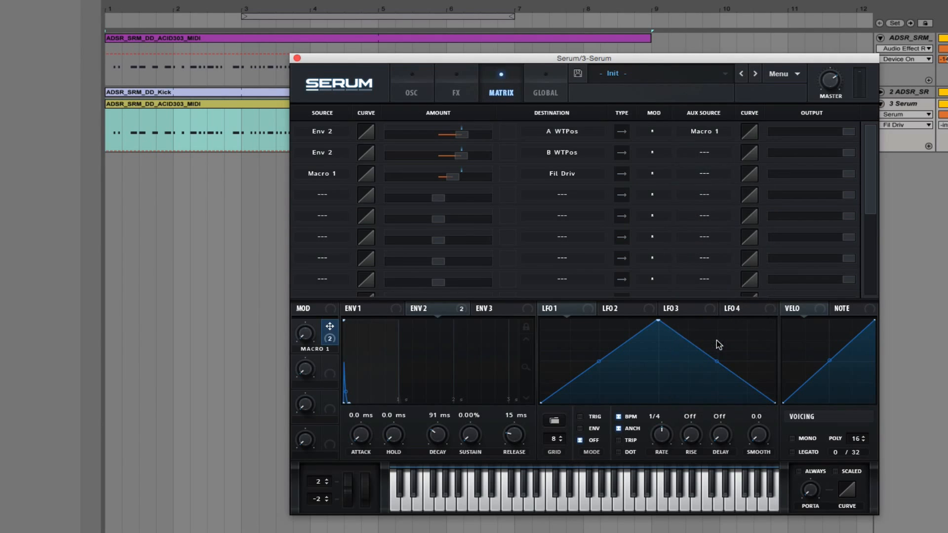
pyautogui.click(421, 94)
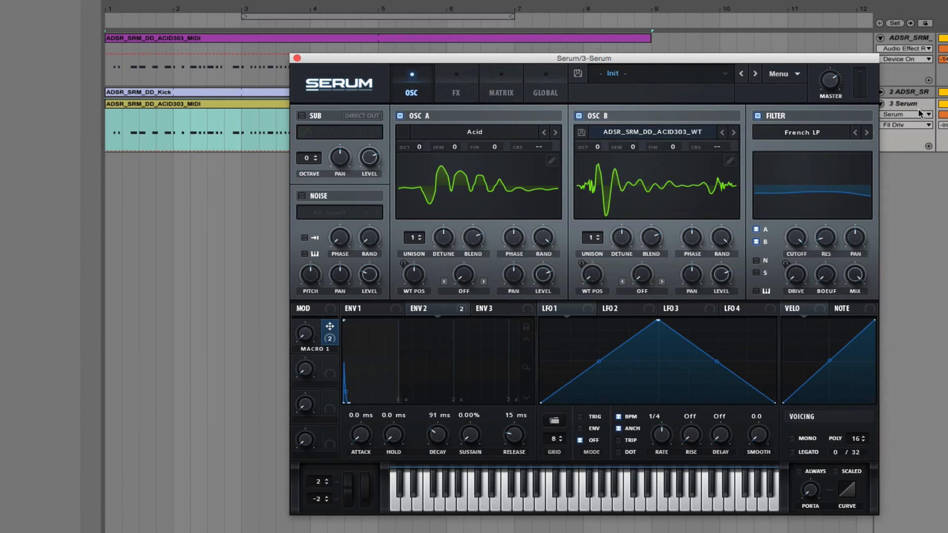
# Step: Play the Serum clip from bar 1 while sweeping Macro 1 to audition its effect
pyautogui.click(188, 103)
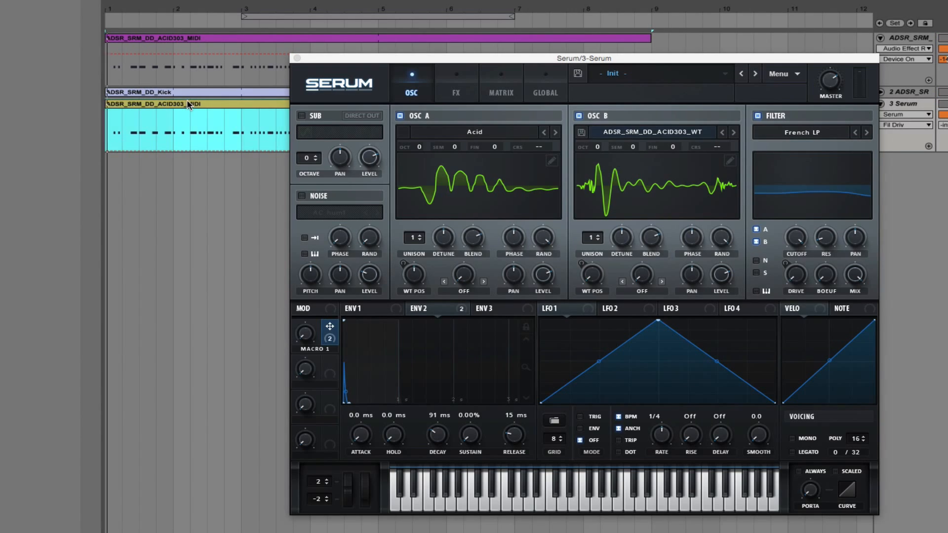
pyautogui.press('space')
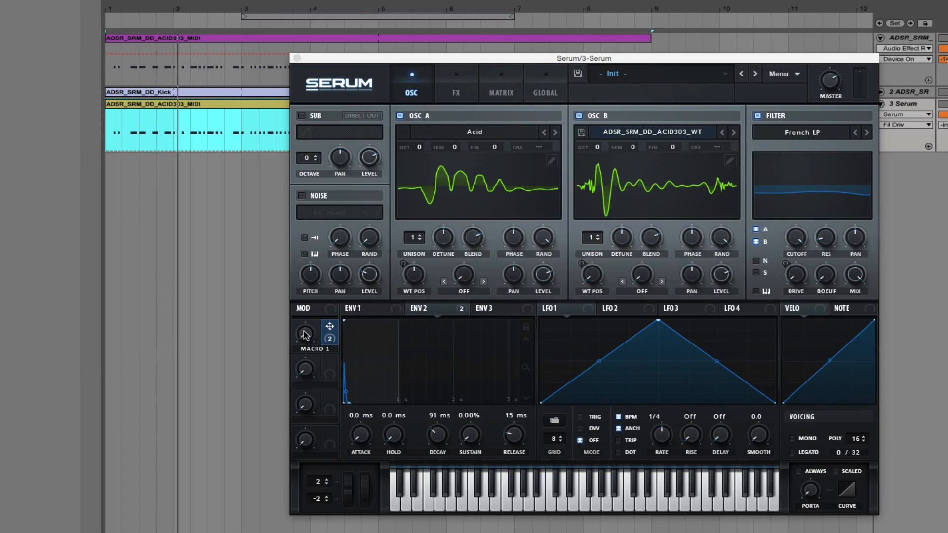
pyautogui.moveTo(306, 334); pyautogui.dragTo(334, 385)
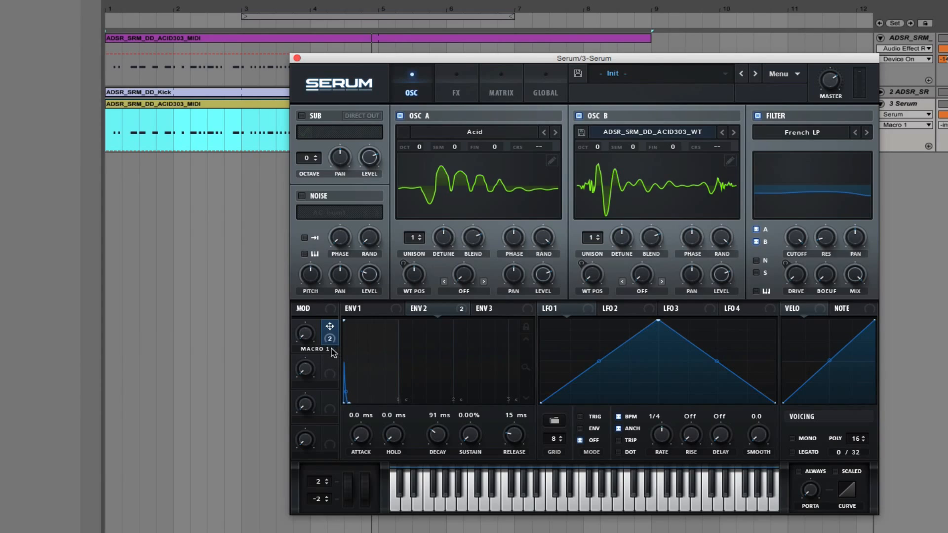
# Step: Rename Macro 1 to ACID and assign Macro 2 to the filter drive
pyautogui.doubleClick(331, 351)
pyautogui.write('ACID')
pyautogui.press('Return')
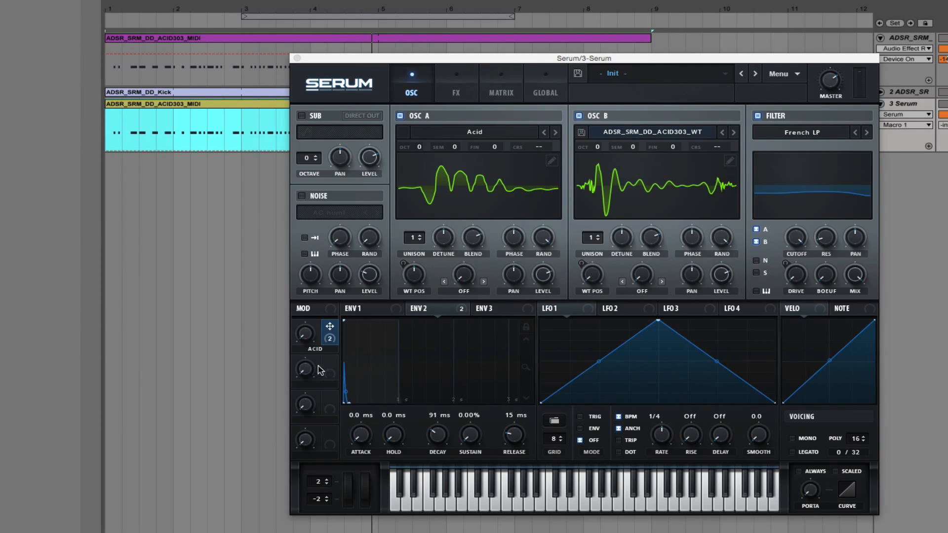
pyautogui.moveTo(329, 362); pyautogui.dragTo(802, 275)
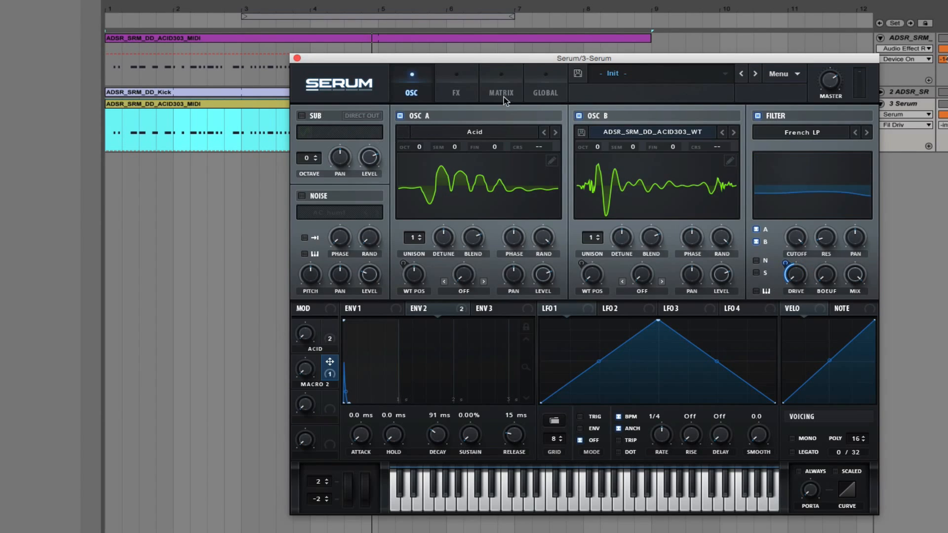
# Step: Enable the Distortion effect in Diode 1 mode with its filter set to Pre and high-pass
pyautogui.click(456, 92)
pyautogui.click(307, 136)
pyautogui.click(523, 131)
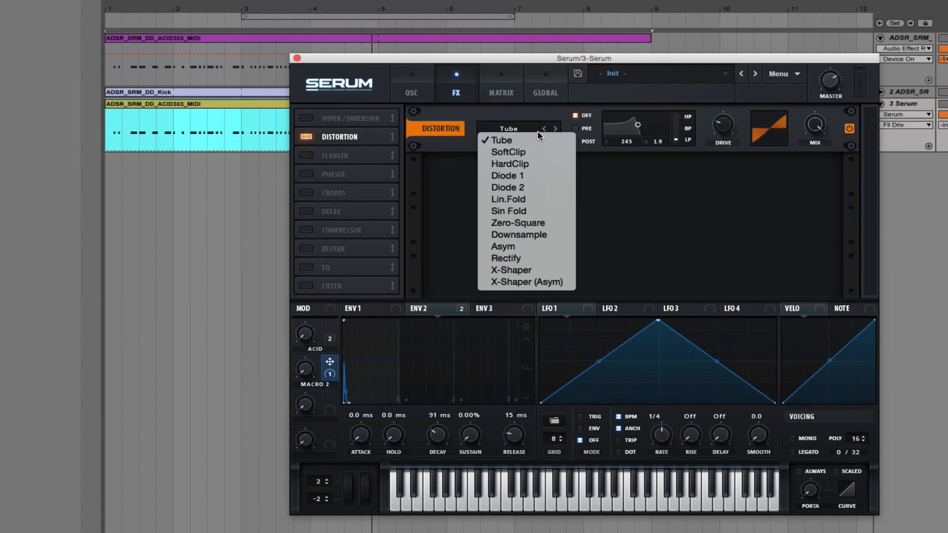
pyautogui.click(533, 175)
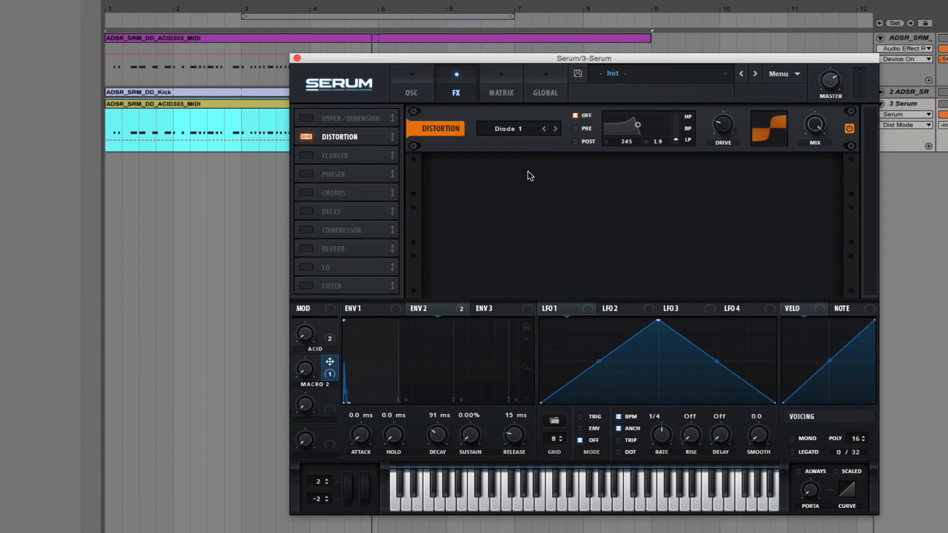
pyautogui.click(590, 129)
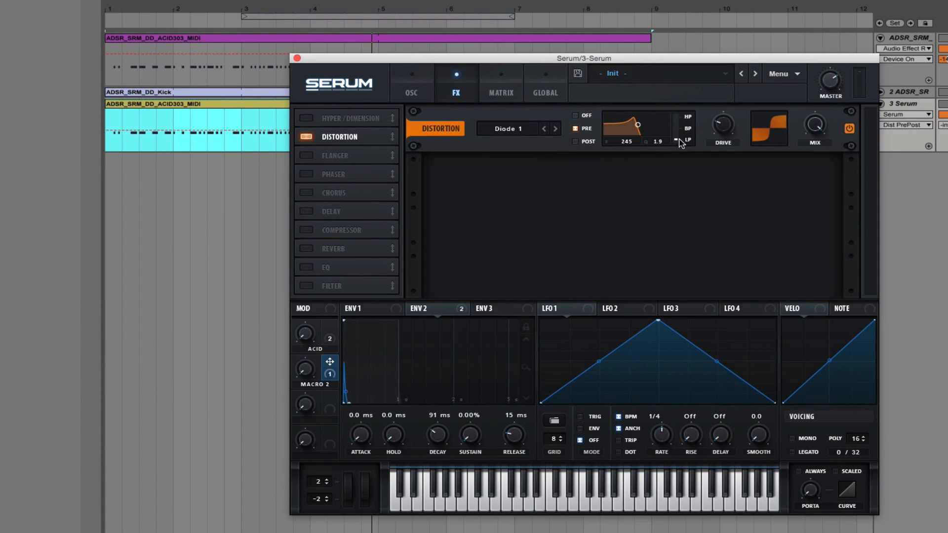
pyautogui.moveTo(680, 143); pyautogui.dragTo(677, 17)
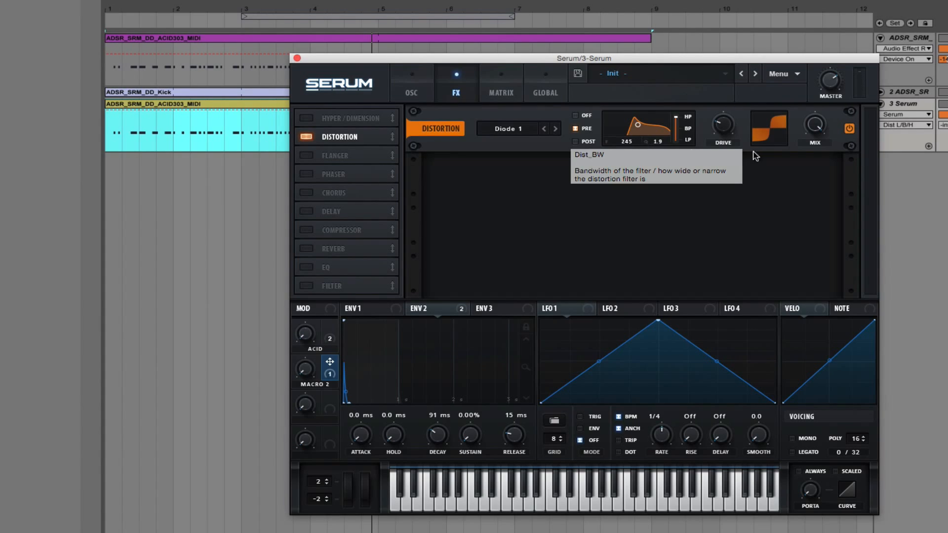
# Step: Set the distortion mix to about half, lower its drive and assign Macro 2 to the drive
pyautogui.moveTo(818, 127); pyautogui.dragTo(819, 172)
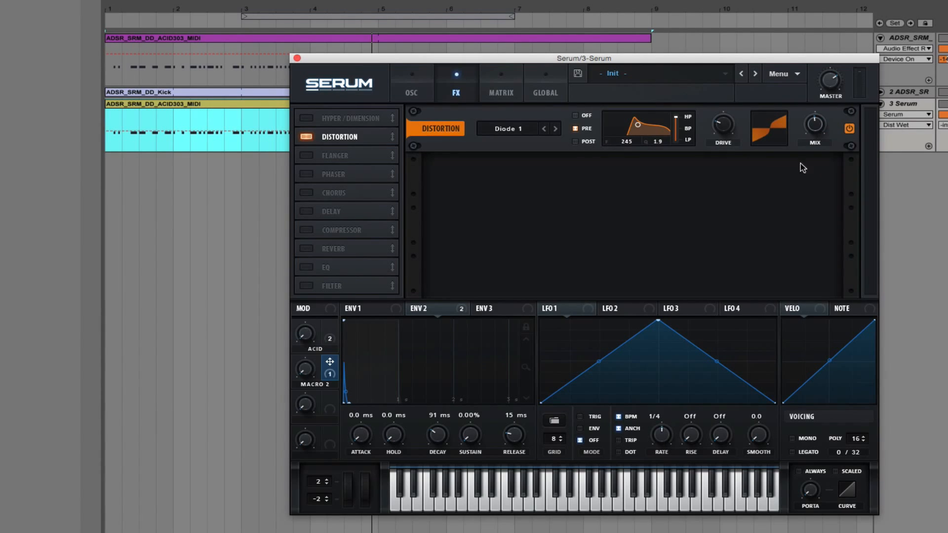
pyautogui.moveTo(723, 126); pyautogui.dragTo(715, 176)
pyautogui.moveTo(330, 361); pyautogui.dragTo(714, 148)
# Step: Play the clip while sweeping the ACID macro and Macro 2 to audition the distorted sound
pyautogui.press('space')
pyautogui.moveTo(303, 371); pyautogui.dragTo(302, 291)
pyautogui.moveTo(305, 331); pyautogui.dragTo(306, 265)
pyautogui.moveTo(303, 363); pyautogui.dragTo(310, 468)
pyautogui.press('space')
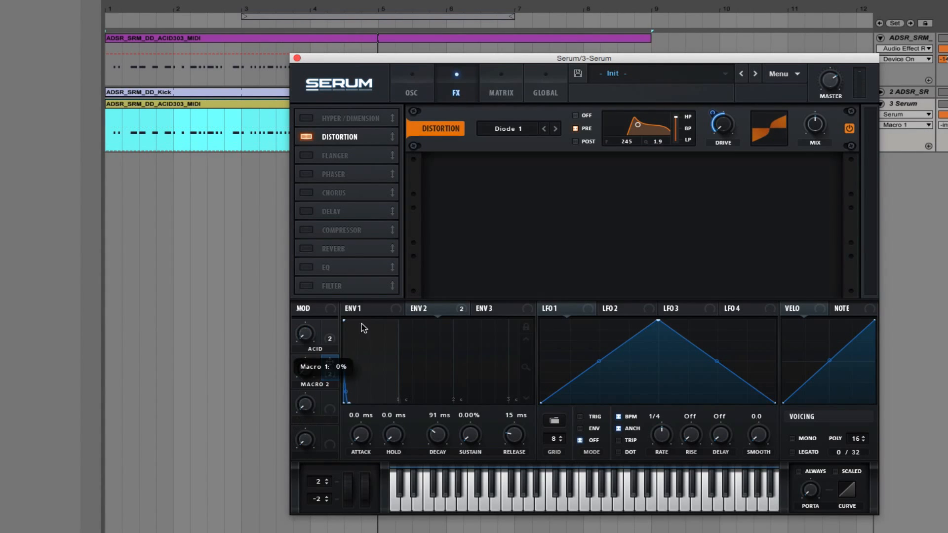
# Step: Assign Macro 3 to oscillator B's wavetable position and rename the macro Layer
pyautogui.click(407, 93)
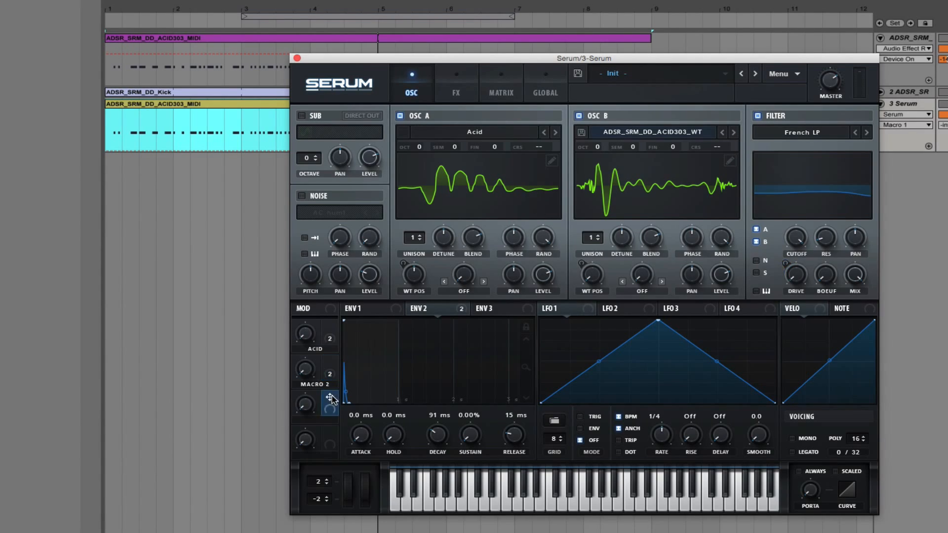
pyautogui.moveTo(330, 398); pyautogui.dragTo(585, 270)
pyautogui.rightClick(585, 271)
pyautogui.click(454, 355)
pyautogui.doubleClick(313, 421)
pyautogui.write('Layer')
pyautogui.press('Return')
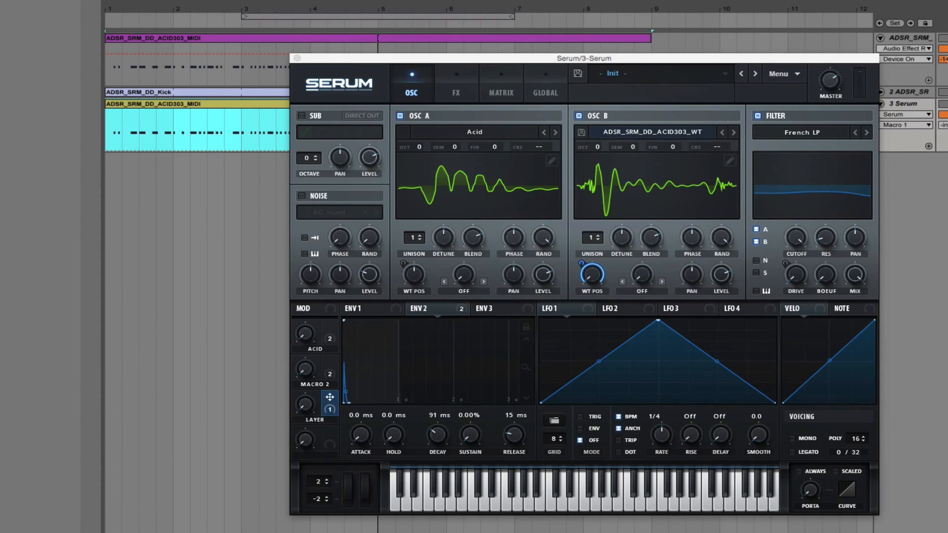
# Step: Rename Macro 2 as Drive
pyautogui.doubleClick(328, 387)
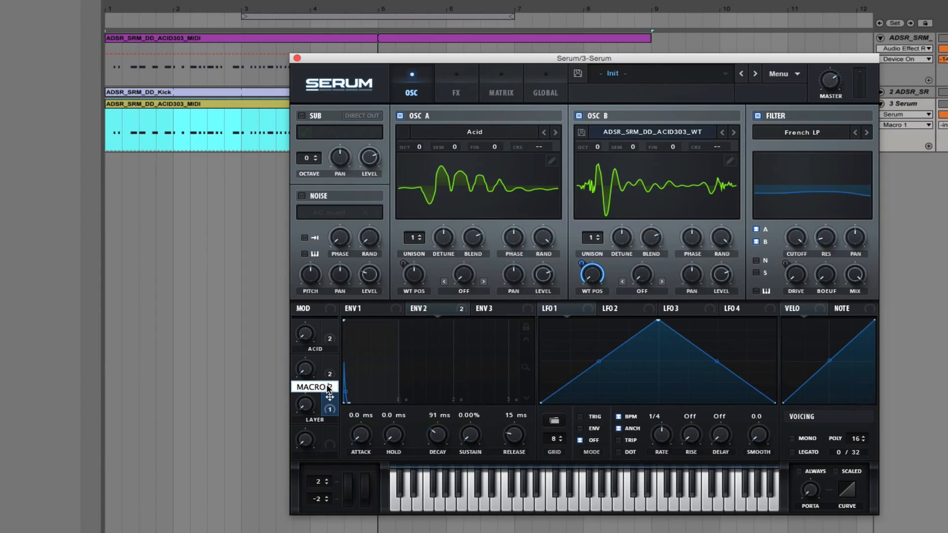
pyautogui.press('BackSpace')
pyautogui.press('BackSpace')
pyautogui.press('BackSpace')
pyautogui.press('BackSpace')
pyautogui.press('BackSpace')
pyautogui.press('BackSpace')
pyautogui.write('Drive')
pyautogui.press('Return')
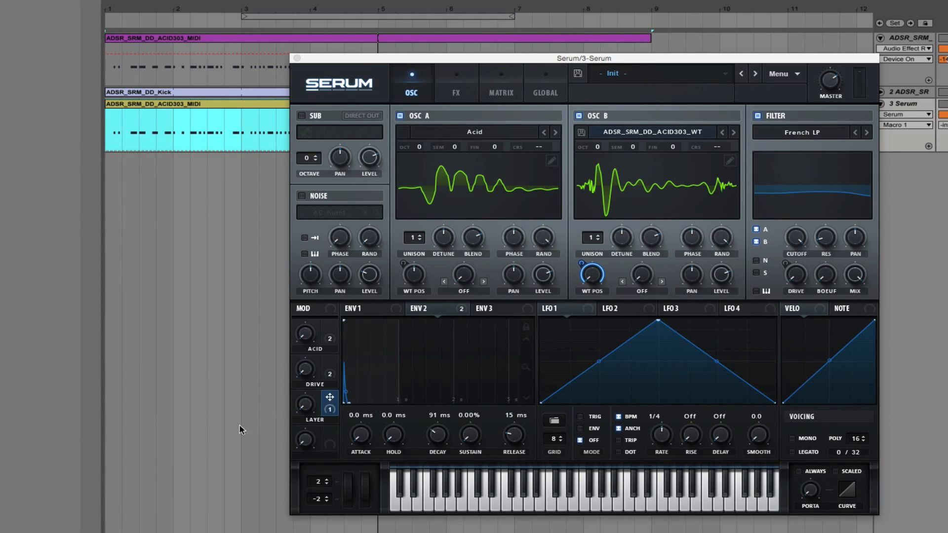
# Step: Assign Macro 4 to the Env 2 decay with an amount of 32 and rename the macro Rate
pyautogui.click(333, 436)
pyautogui.moveTo(332, 436); pyautogui.dragTo(426, 430)
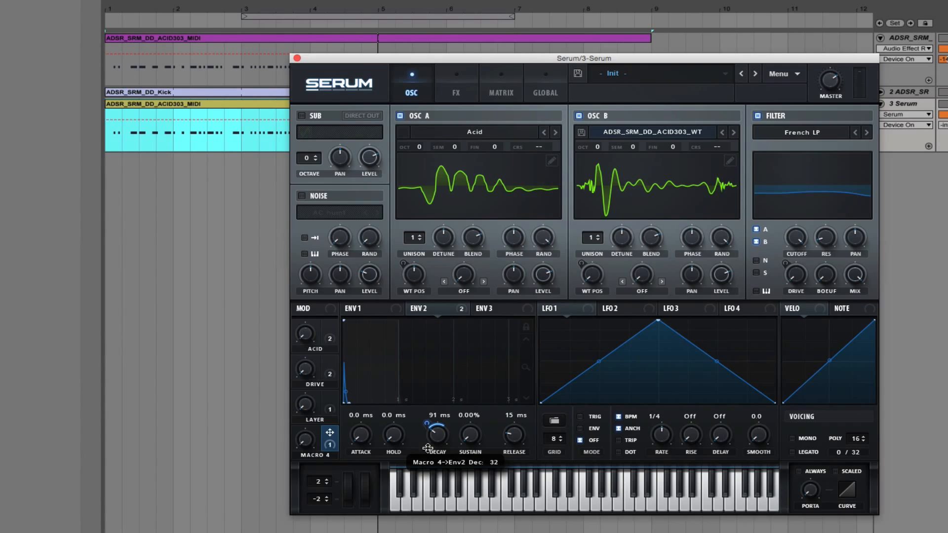
pyautogui.doubleClick(320, 455)
pyautogui.press('BackSpace')
pyautogui.press('BackSpace')
pyautogui.press('BackSpace')
pyautogui.press('BackSpace')
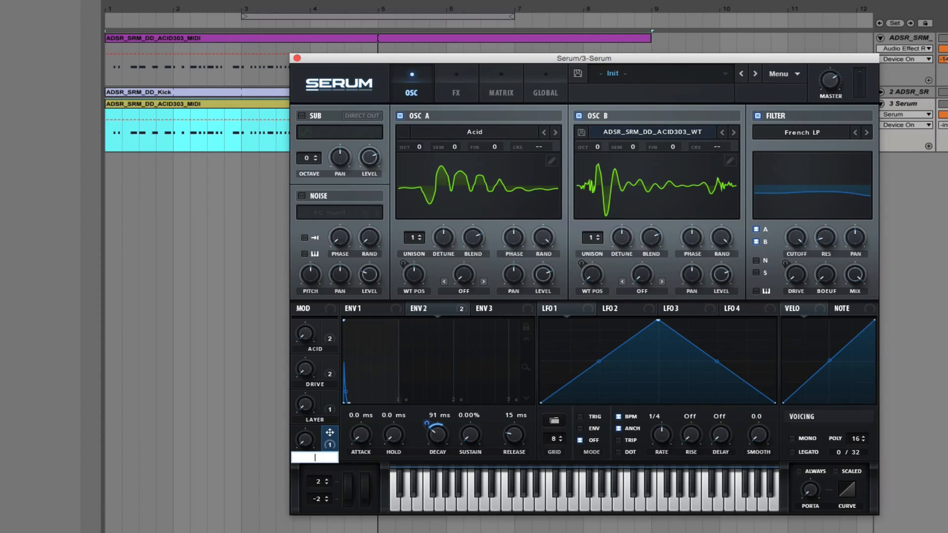
pyautogui.write('Rate')
pyautogui.press('Return')
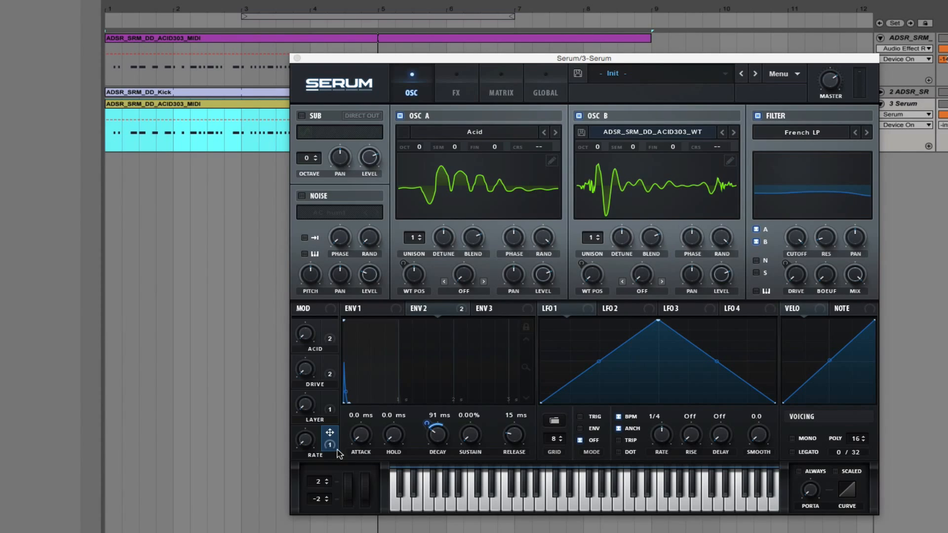
# Step: Play the clip while raising the Layer, Drive and Rate macros to audition the sound, bringing Rate to about 32%
pyautogui.moveTo(338, 453)
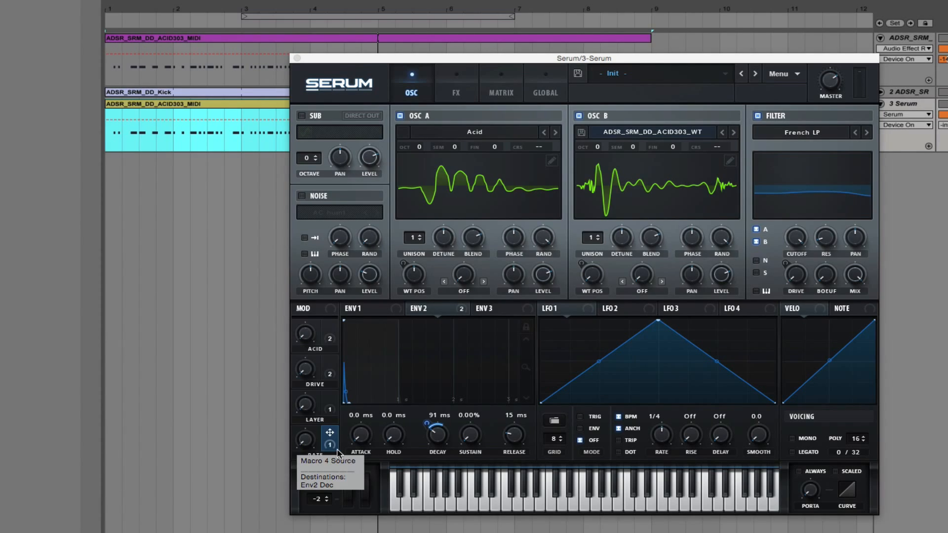
pyautogui.press('space')
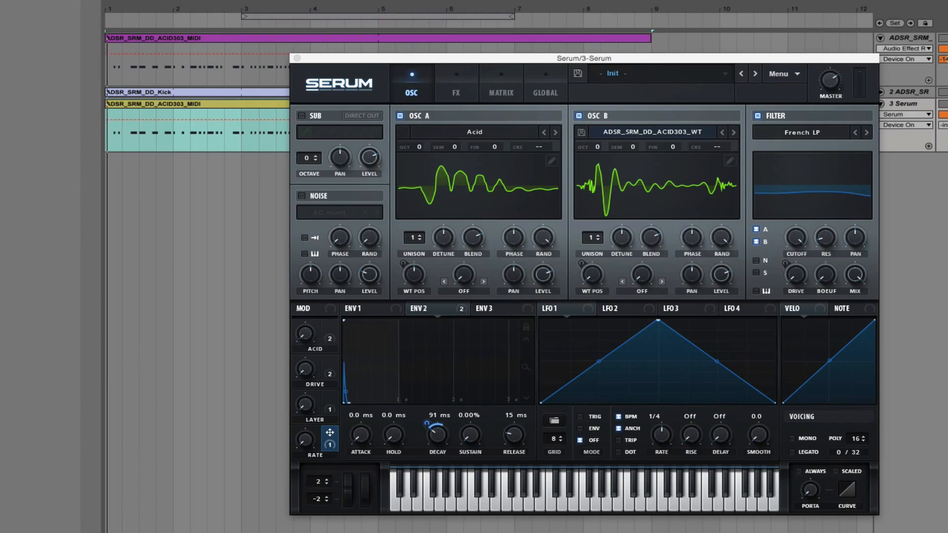
pyautogui.moveTo(310, 409); pyautogui.dragTo(311, 276)
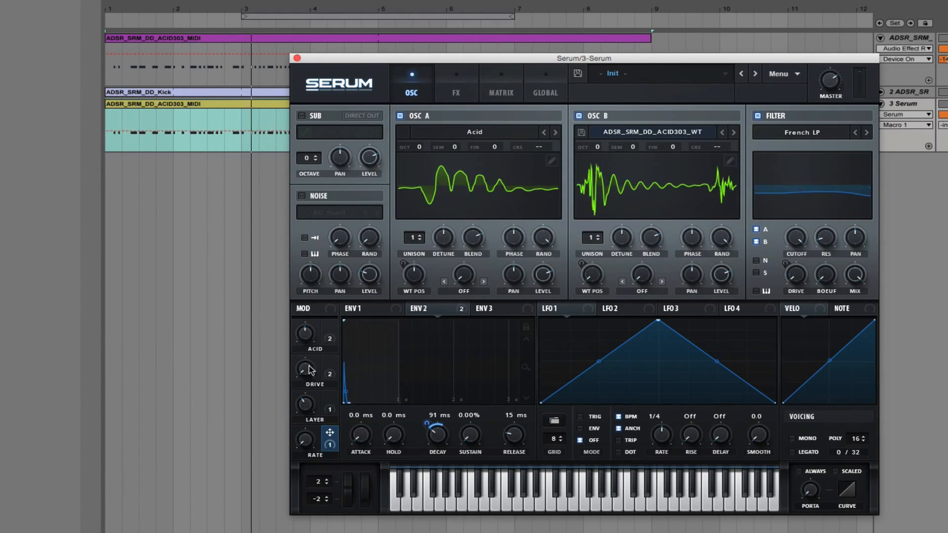
pyautogui.moveTo(305, 370); pyautogui.dragTo(312, 321)
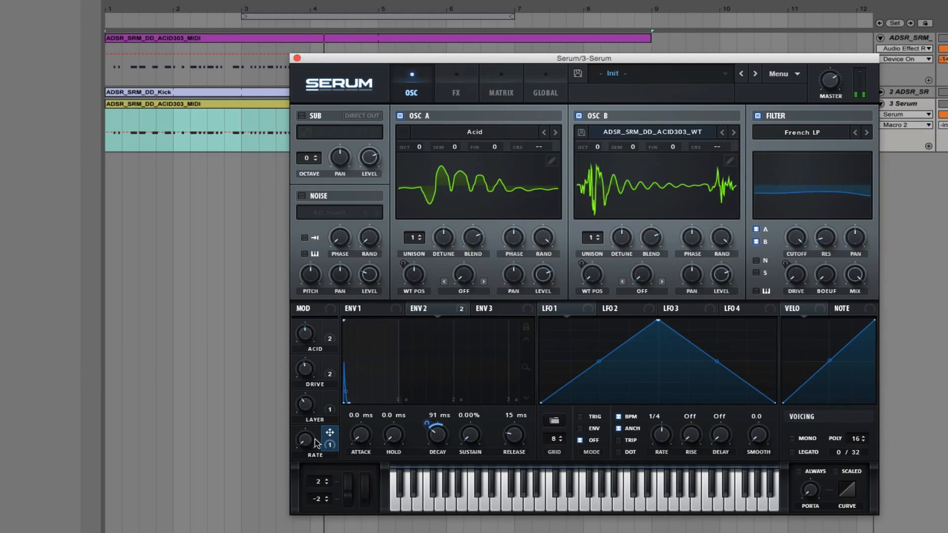
pyautogui.moveTo(304, 439); pyautogui.dragTo(311, 350)
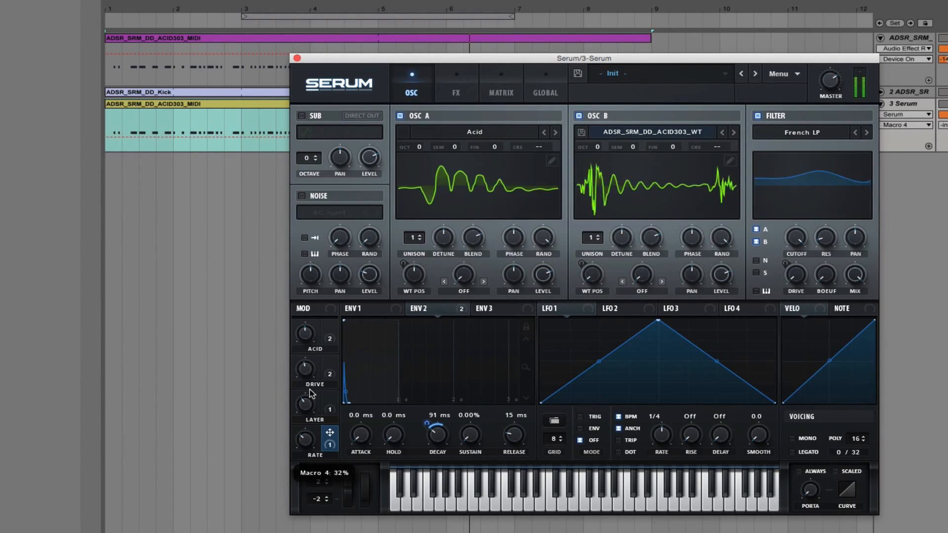
pyautogui.moveTo(307, 409); pyautogui.dragTo(310, 295)
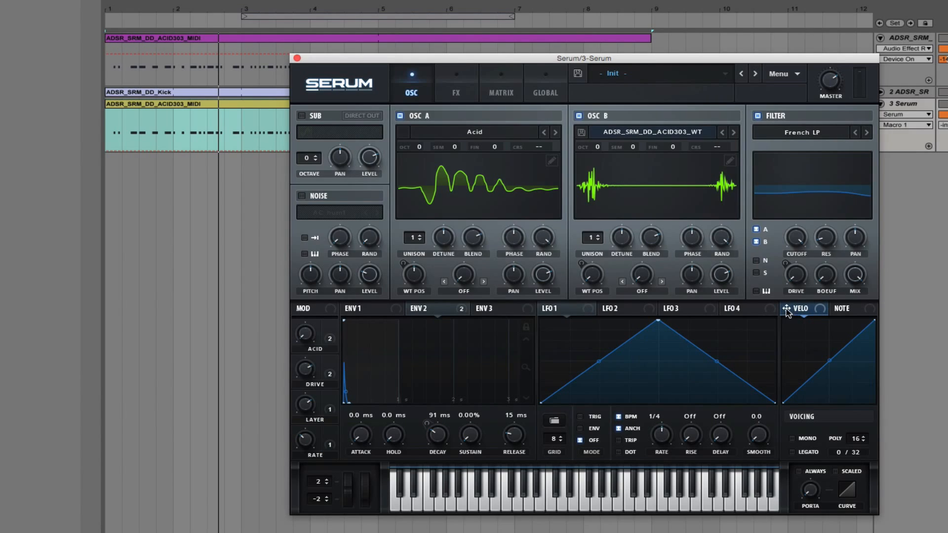
# Step: Assign velocity to the filter's resonance, drive and Boeuf, and to the distortion drive with an amount of 27
pyautogui.moveTo(785, 308); pyautogui.dragTo(816, 327)
pyautogui.click(457, 91)
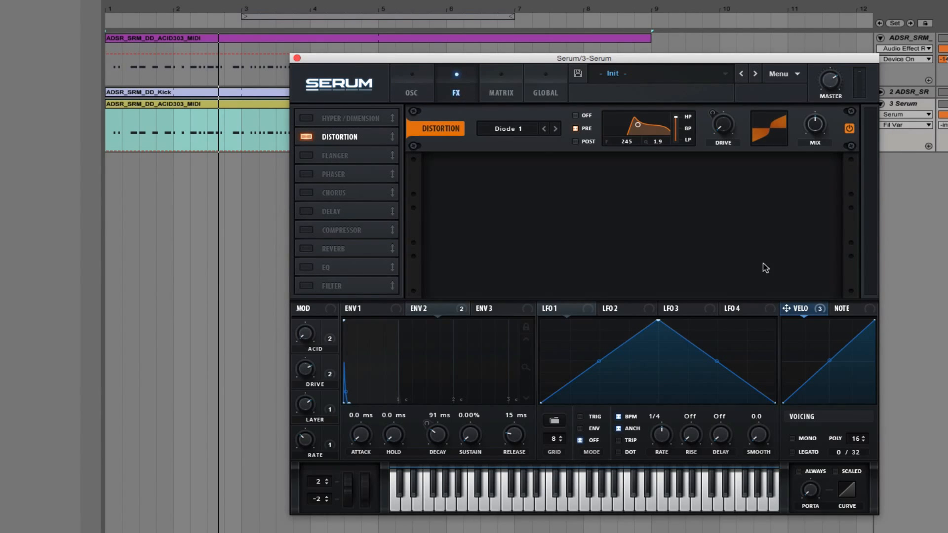
pyautogui.moveTo(786, 308); pyautogui.dragTo(711, 148)
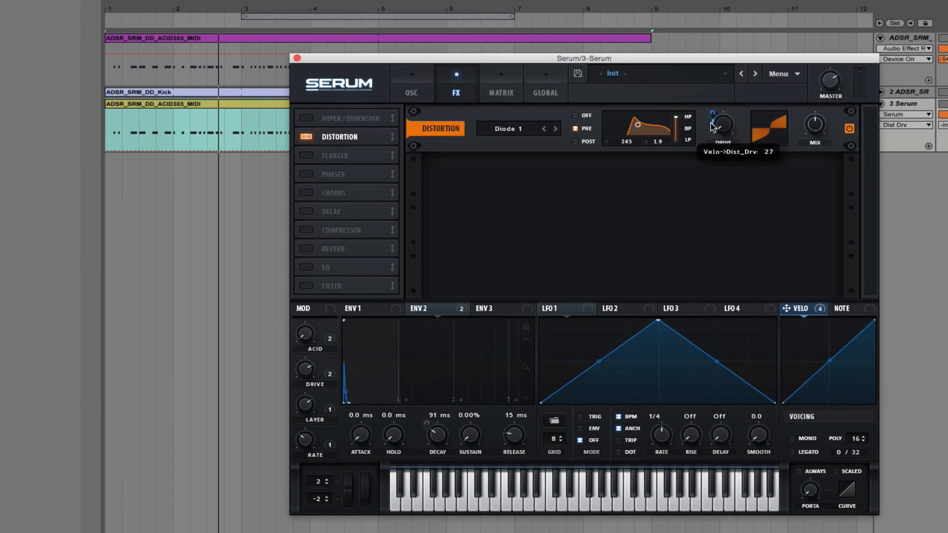
# Step: Assign the Note source to oscillator B's wavetable position with a moderate amount
pyautogui.click(416, 91)
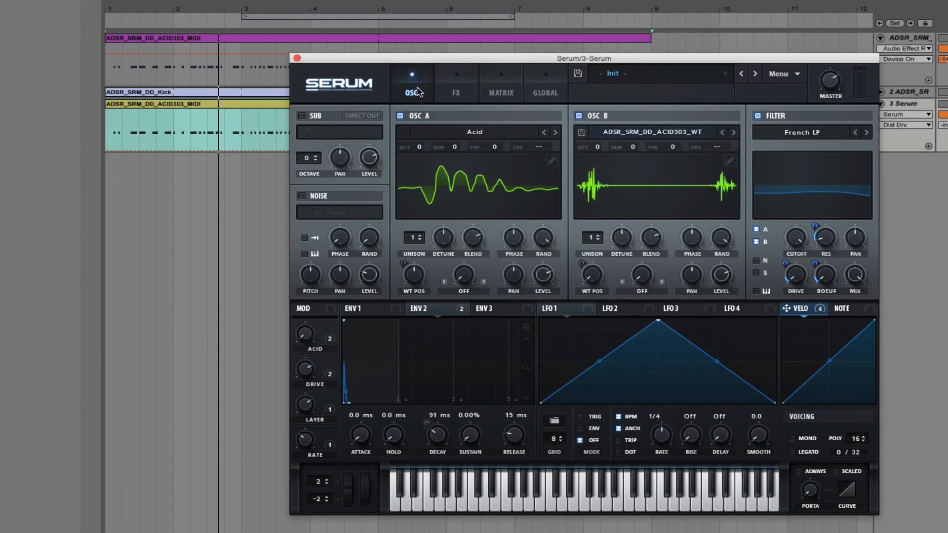
pyautogui.click(850, 308)
pyautogui.moveTo(836, 308); pyautogui.dragTo(576, 298)
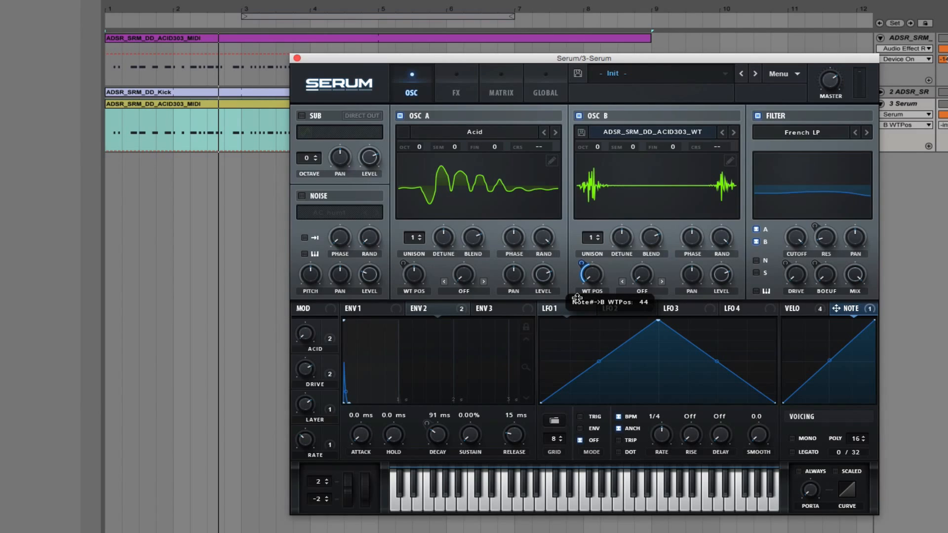
pyautogui.moveTo(577, 297); pyautogui.dragTo(582, 302)
pyautogui.moveTo(584, 265); pyautogui.dragTo(582, 268)
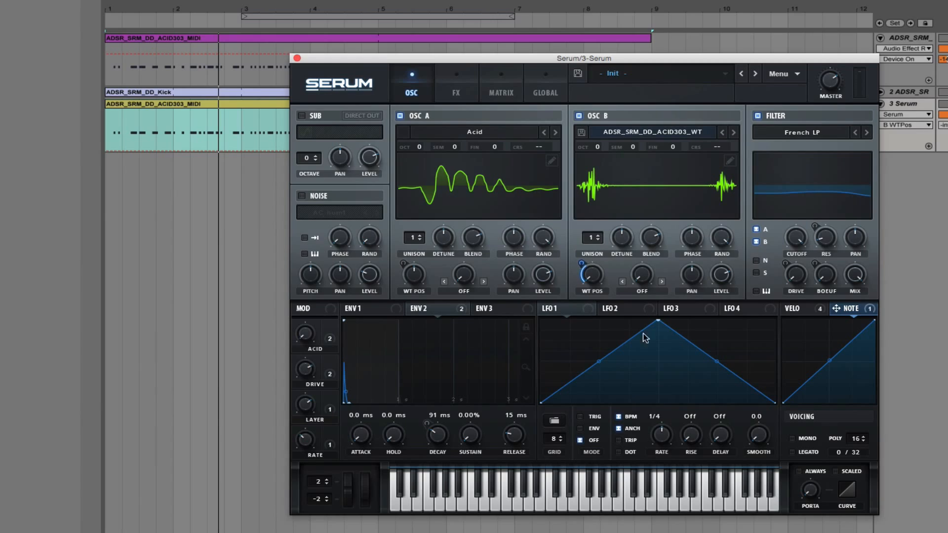
# Step: Switch the voicing to mono and play the Serum track's clip
pyautogui.click(792, 438)
pyautogui.click(259, 105)
pyautogui.press('space')
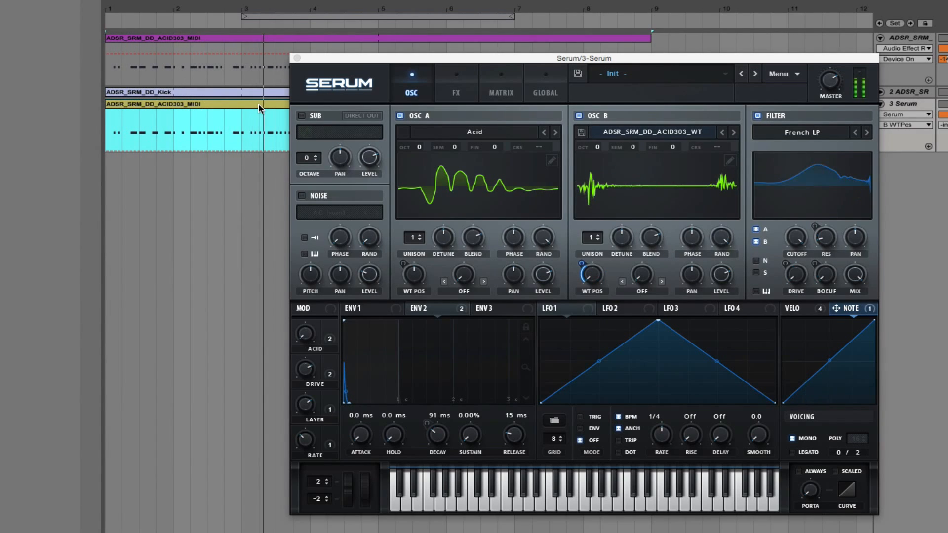
# Step: Automate Macro 1 to rise from minimum at the Serum clip's start to maximum at its end, and play it
pyautogui.moveTo(459, 63); pyautogui.dragTo(512, 171)
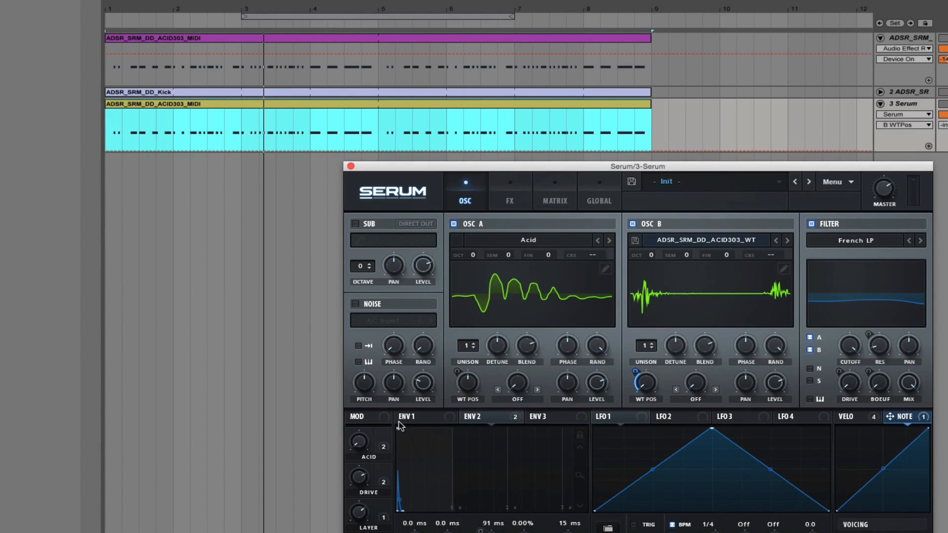
pyautogui.click(360, 441)
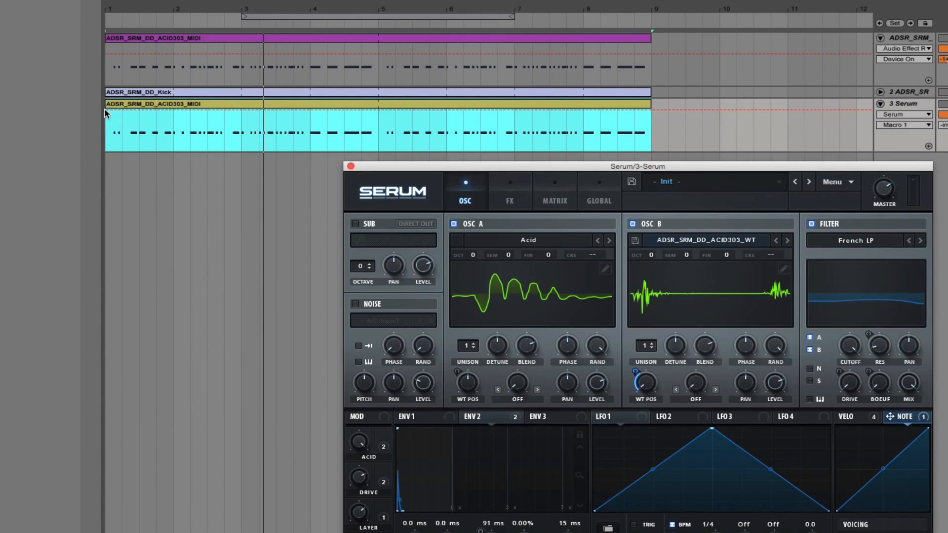
pyautogui.moveTo(105, 110); pyautogui.dragTo(105, 151)
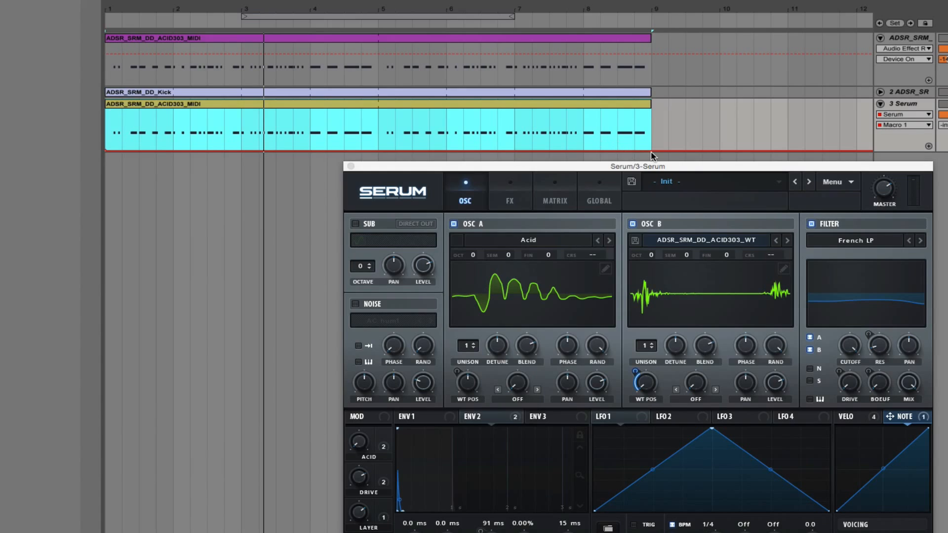
pyautogui.moveTo(652, 150); pyautogui.dragTo(649, 111)
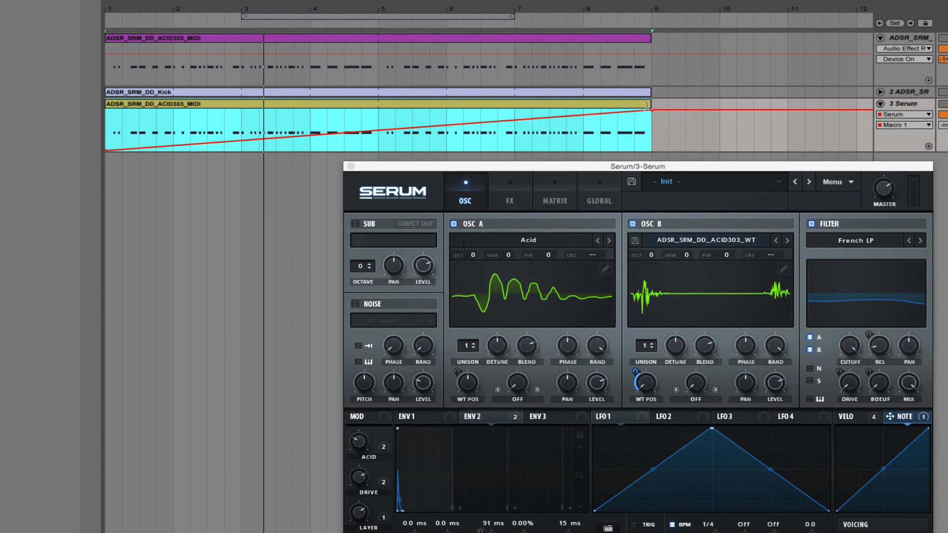
pyautogui.press('space')
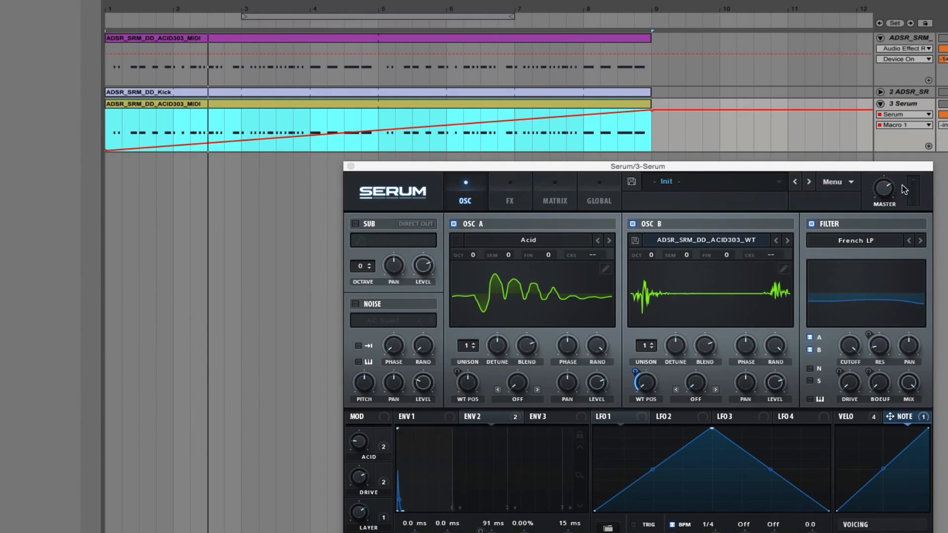
# Step: Raise Send A on the Serum track in Session View and show the devices on return track A
pyautogui.press('Tab')
pyautogui.moveTo(414, 170); pyautogui.dragTo(440, 150)
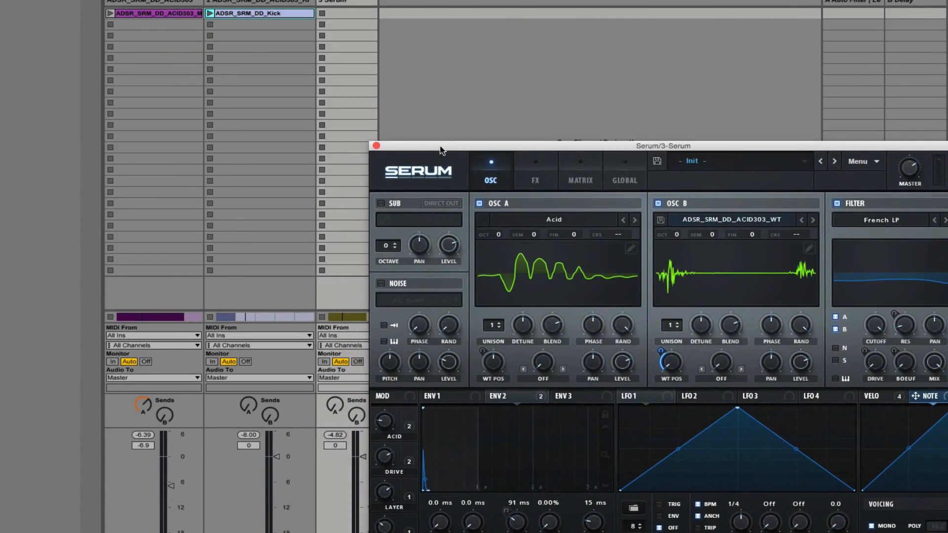
pyautogui.click(336, 406)
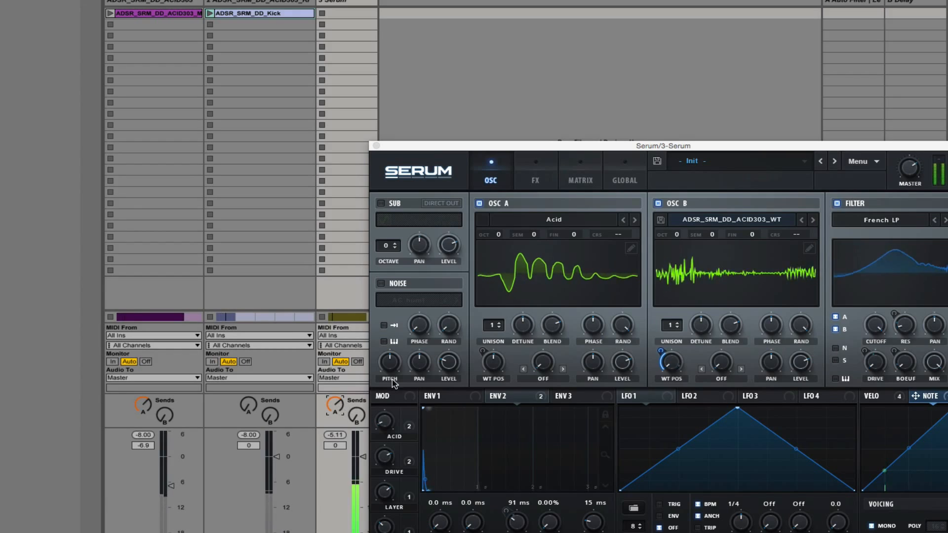
pyautogui.click(851, 1)
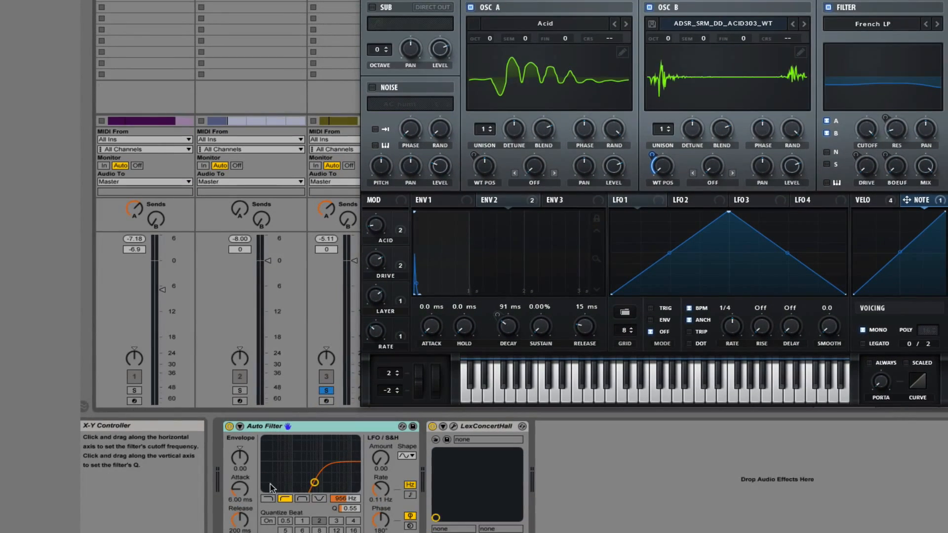
# Step: Paste the copied Audio Effect Rack after Serum on the Serum track
pyautogui.click(334, 101)
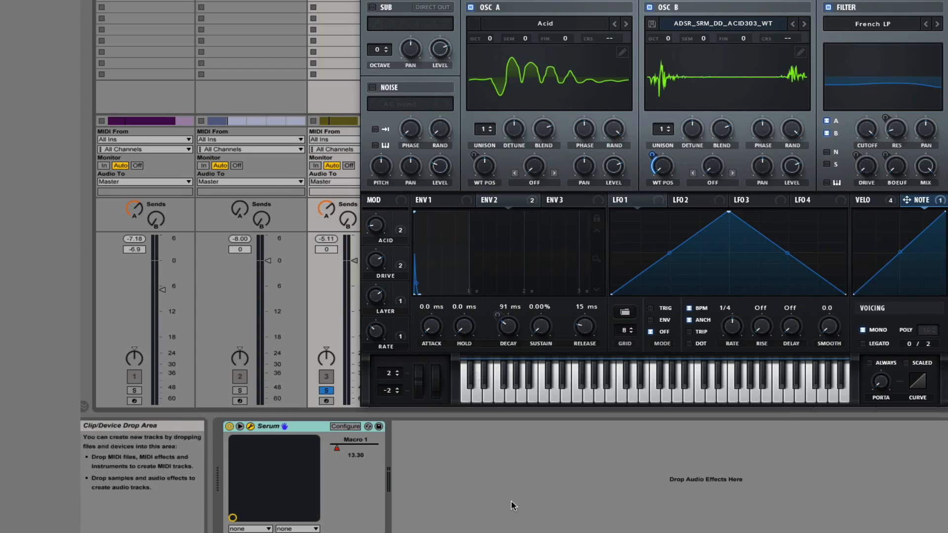
pyautogui.click(555, 499)
pyautogui.press('super+v')
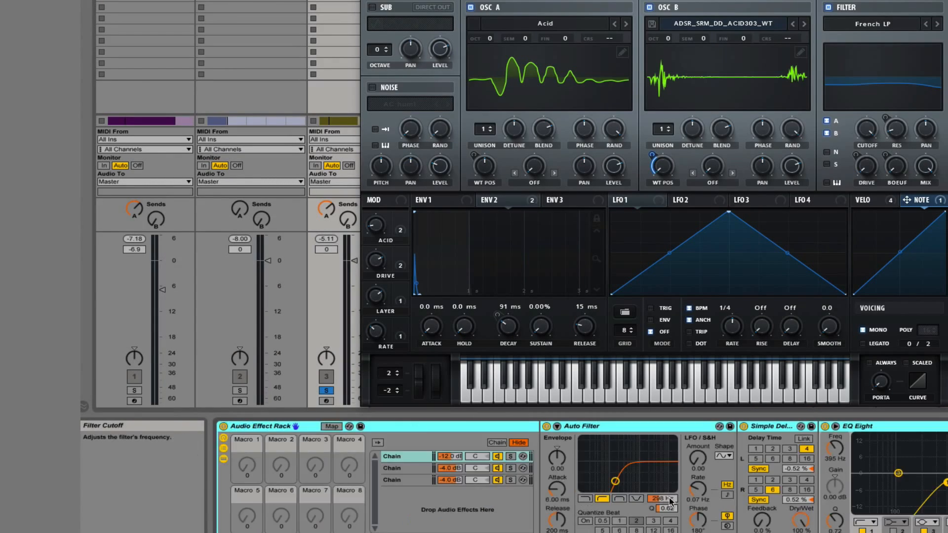
# Step: Look through the rack's chains and solo the first one to audition its Auto Filter, Simple Delay and EQ Eight
pyautogui.hscroll(5, 685, 498)
pyautogui.hscroll(-3, 686, 499)
pyautogui.hscroll(1, 687, 498)
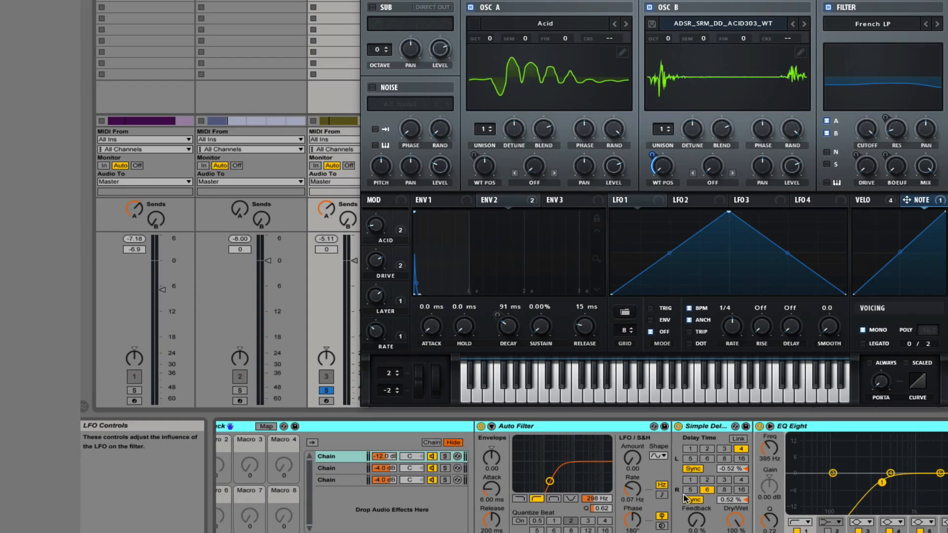
pyautogui.click(340, 480)
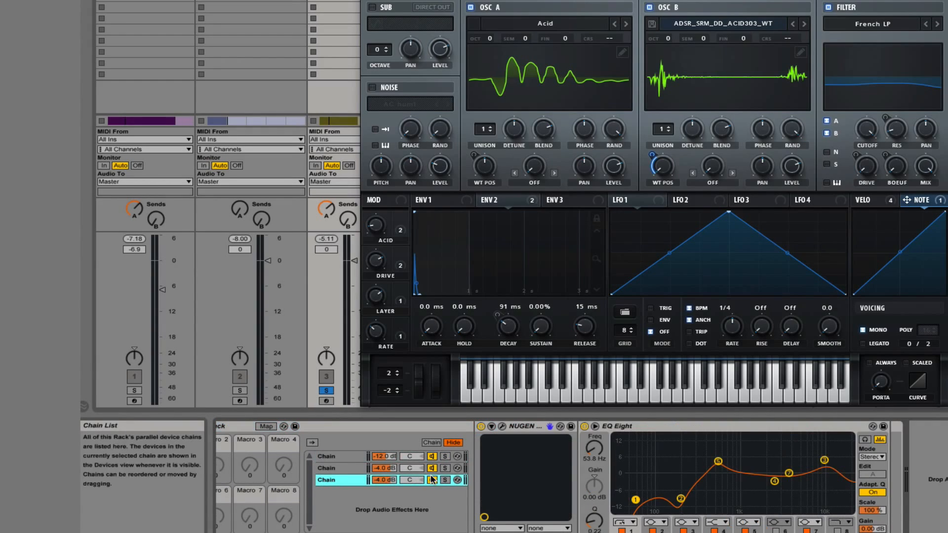
pyautogui.click(342, 455)
pyautogui.click(445, 456)
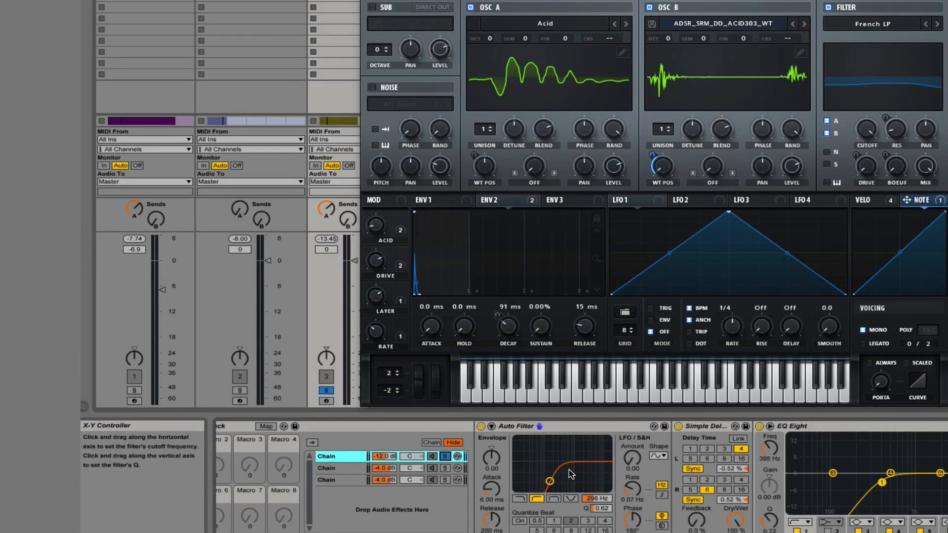
# Step: Inspect the second chain and solo the third one to audition its NUGEN plug-in and EQ Eight
pyautogui.click(333, 468)
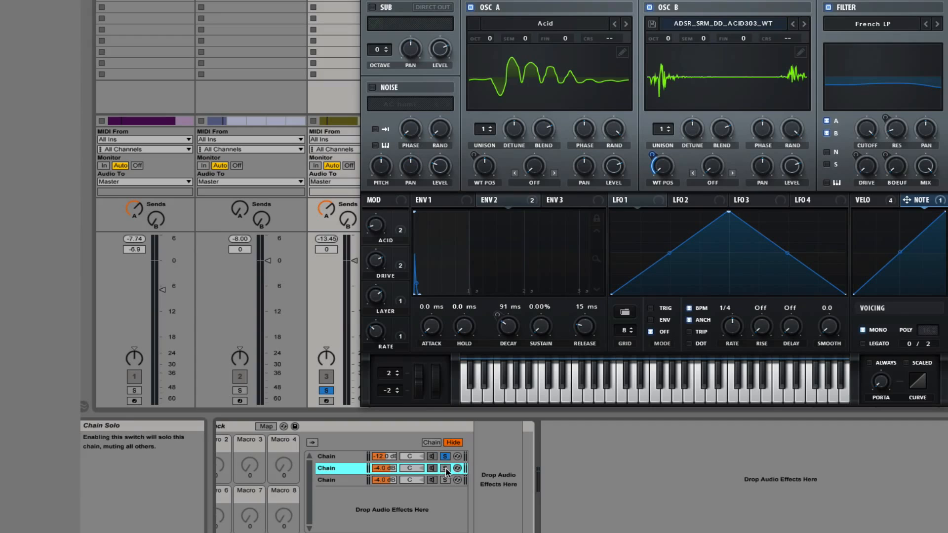
pyautogui.click(327, 482)
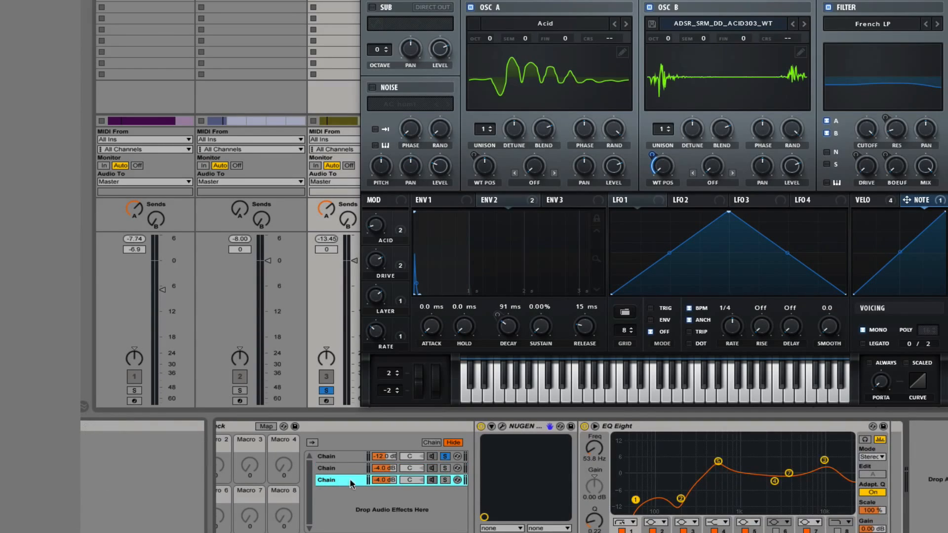
pyautogui.click(445, 479)
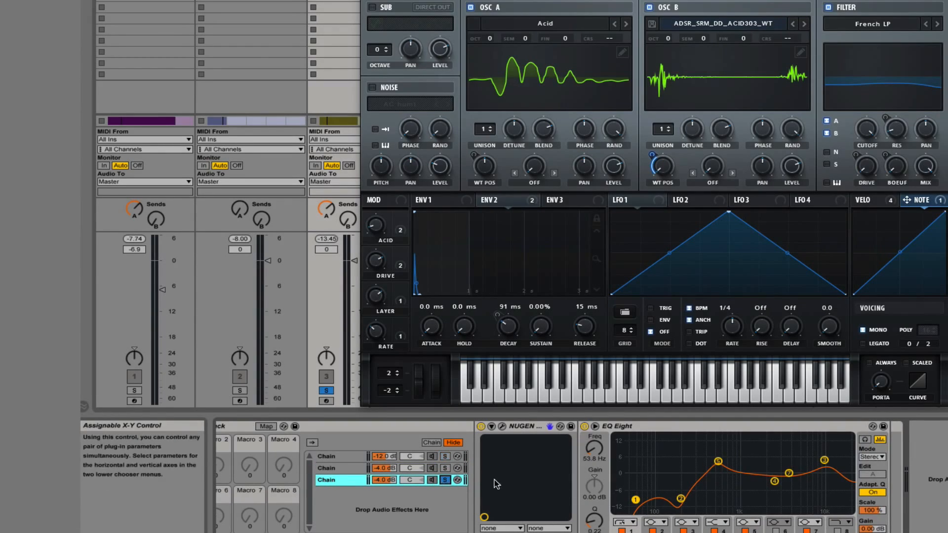
# Step: Replace the NUGEN plug-in in the rack's third chain with a Chorus placed before its EQ Eight
pyautogui.click(531, 429)
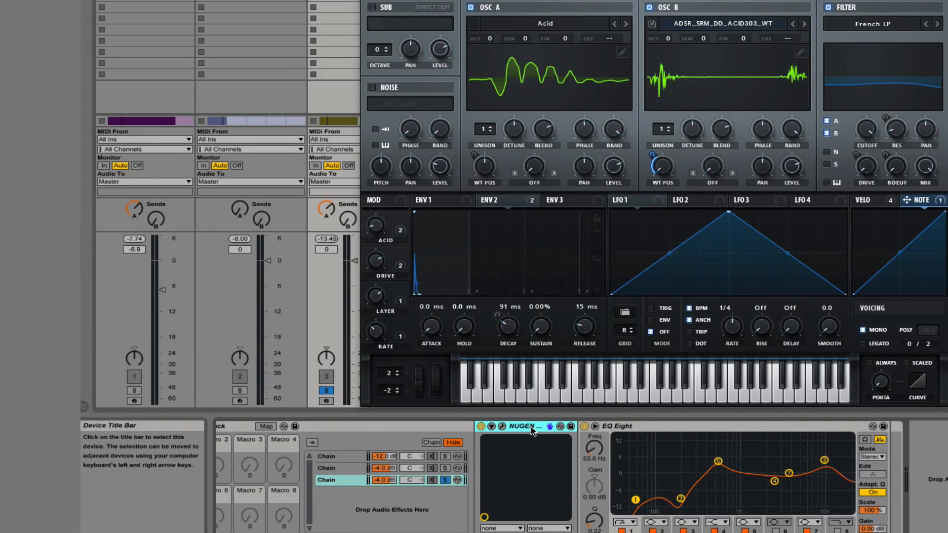
pyautogui.press('Delete')
pyautogui.press('alt+super+b')
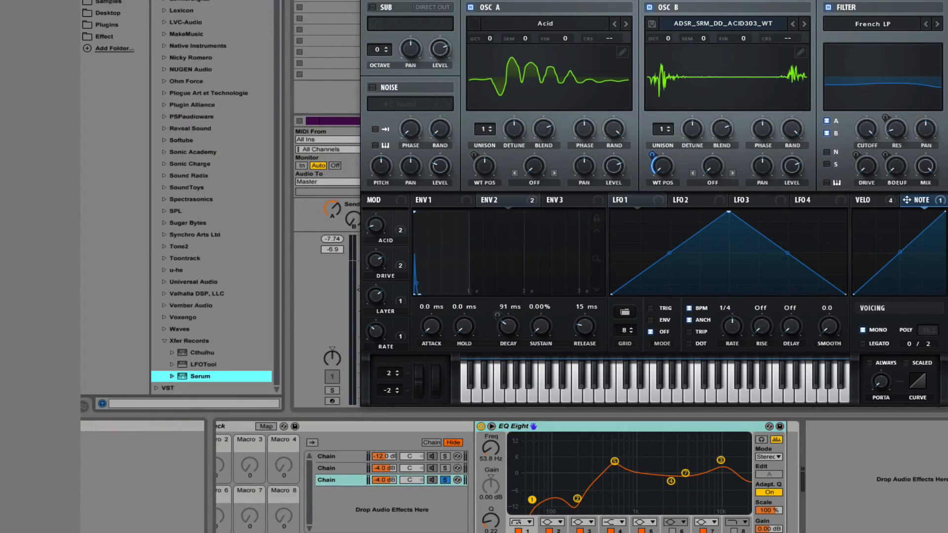
pyautogui.click(108, 0)
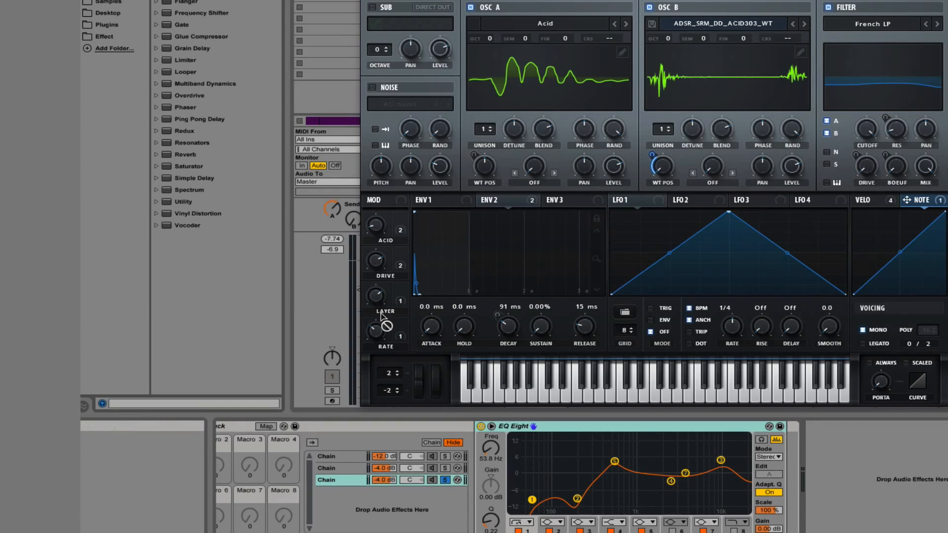
pyautogui.moveTo(460, 413); pyautogui.dragTo(481, 460)
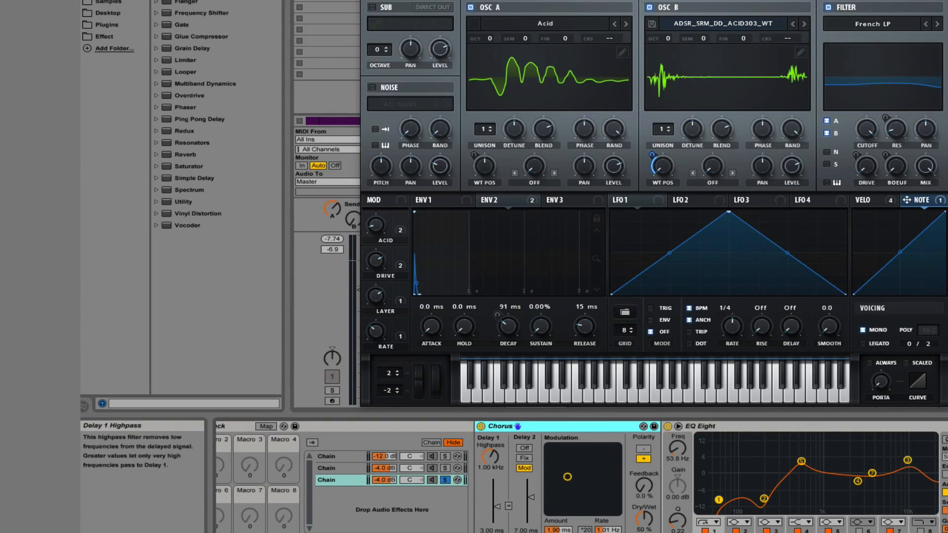
pyautogui.press('alt+super+b')
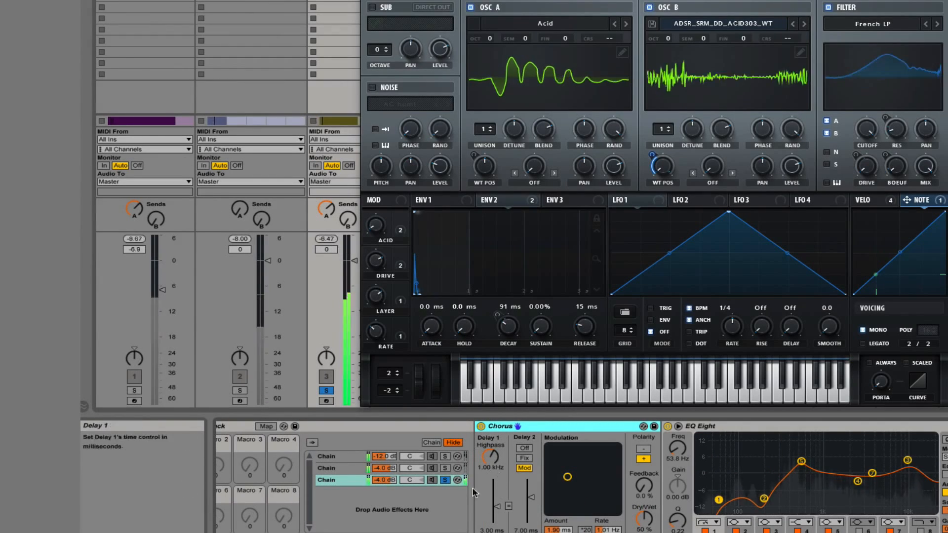
# Step: Unsolo the rack's third chain and toggle the whole Audio Effect Rack off and on to compare the sound
pyautogui.click(444, 480)
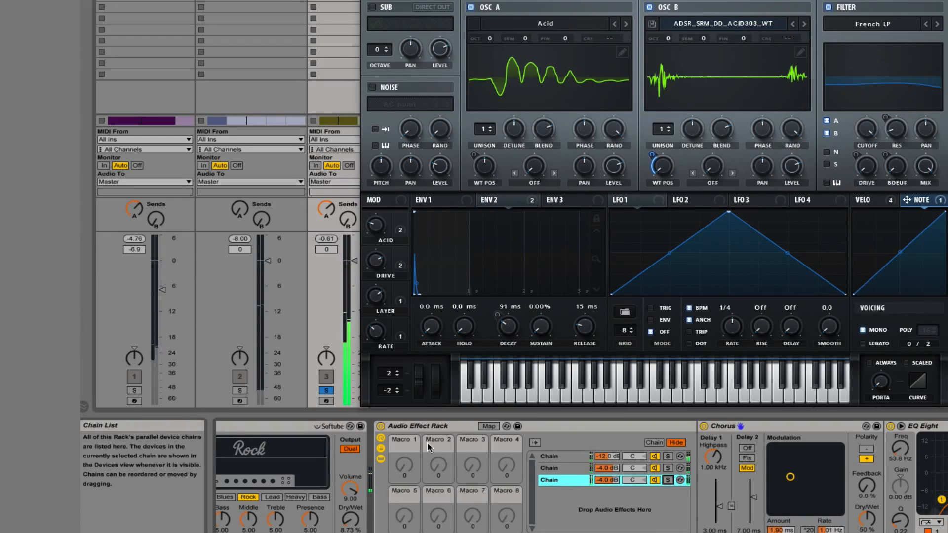
pyautogui.click(381, 426)
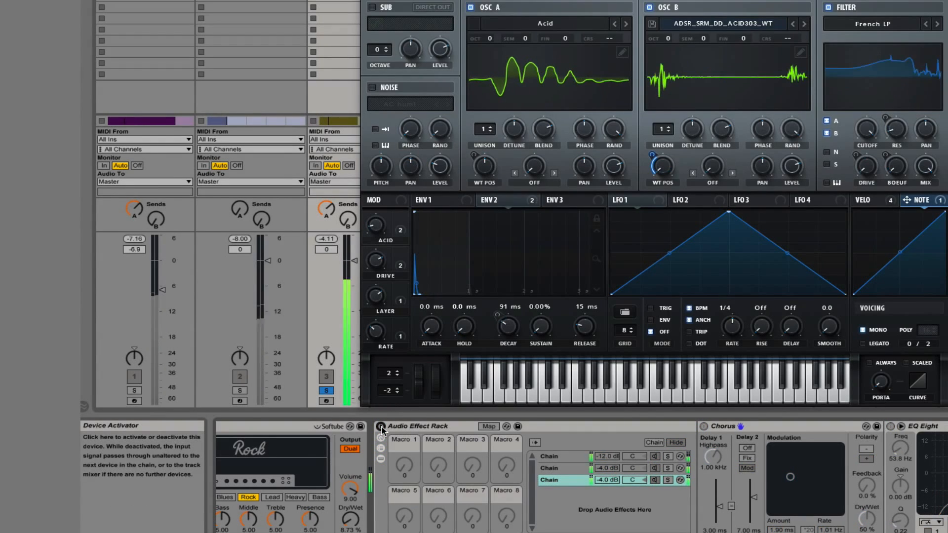
pyautogui.click(380, 427)
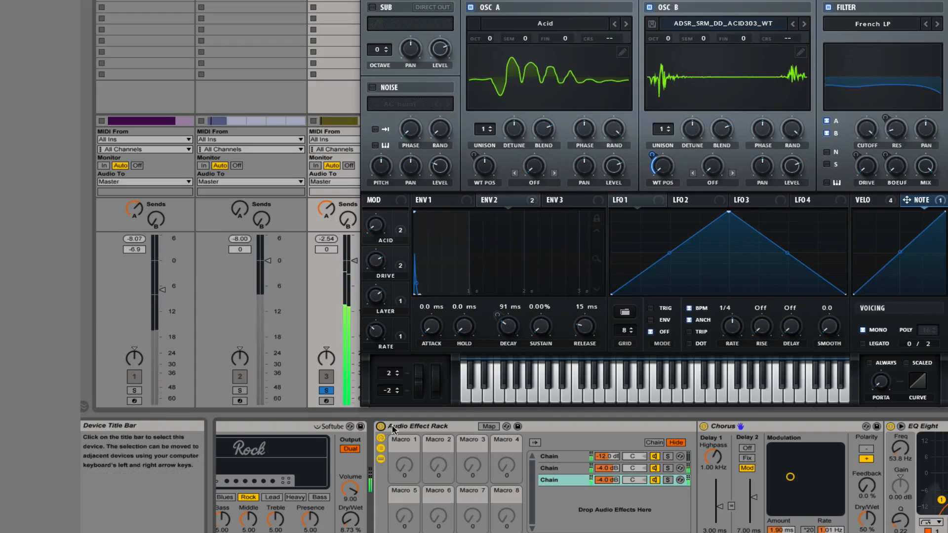